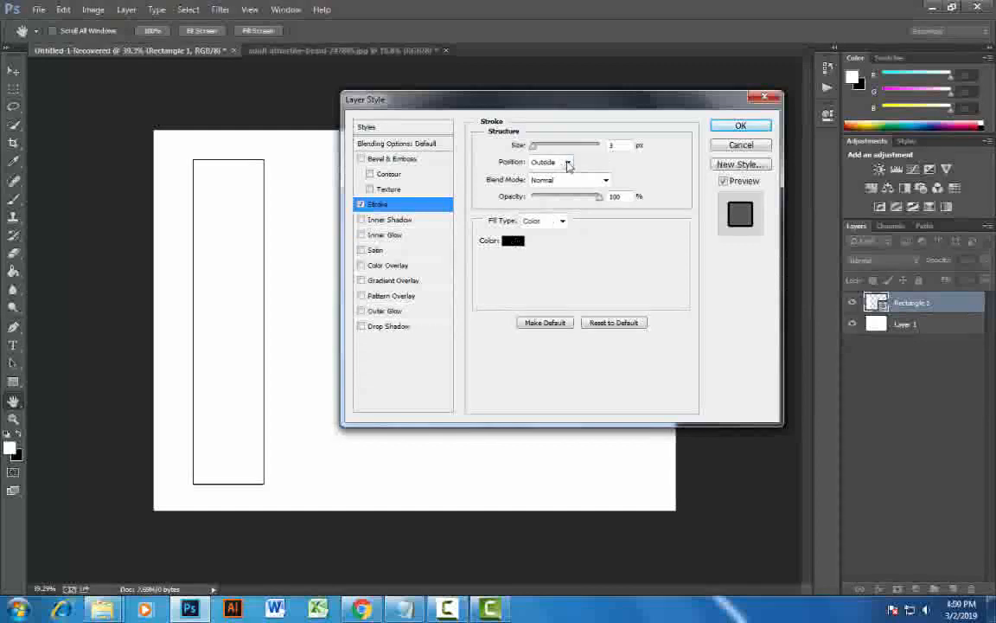
Set the rectangle's Stroke effect to an Inside position with a size of 7 px.
{"action": "left_click", "coordinate": [569, 164]}
{"action": "left_click", "coordinate": [556, 188]}
{"action": "left_click", "coordinate": [625, 145]}
{"action": "key", "text": "Up"}
{"action": "key", "text": "Up"}
{"action": "key", "text": "Up"}
{"action": "key", "text": "Up"}
{"action": "key", "text": "Up"}
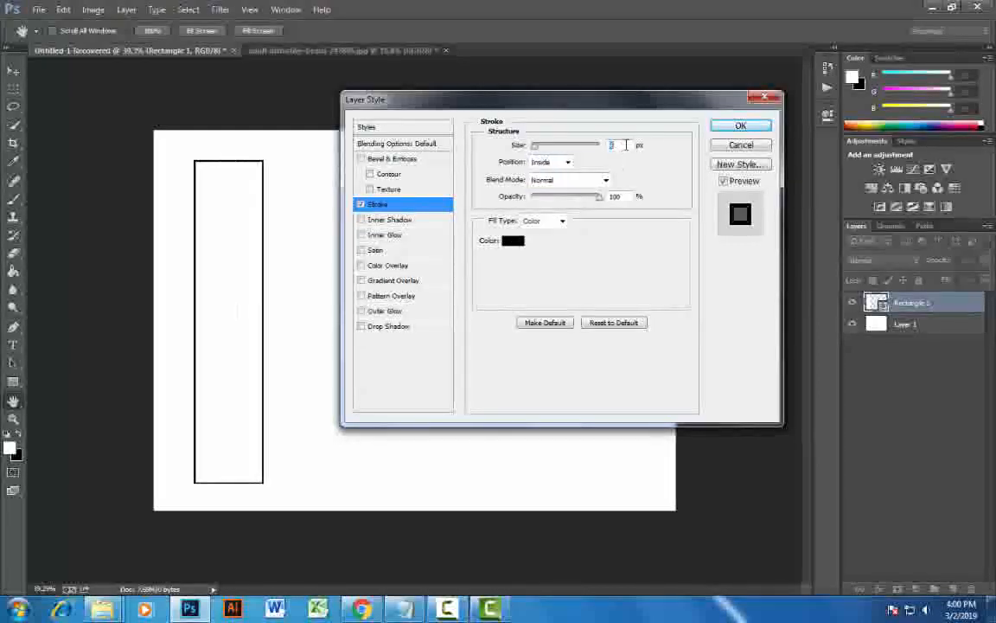
{"action": "key", "text": "Down"}
{"action": "key", "text": "Down"}
{"action": "key", "text": "Up"}
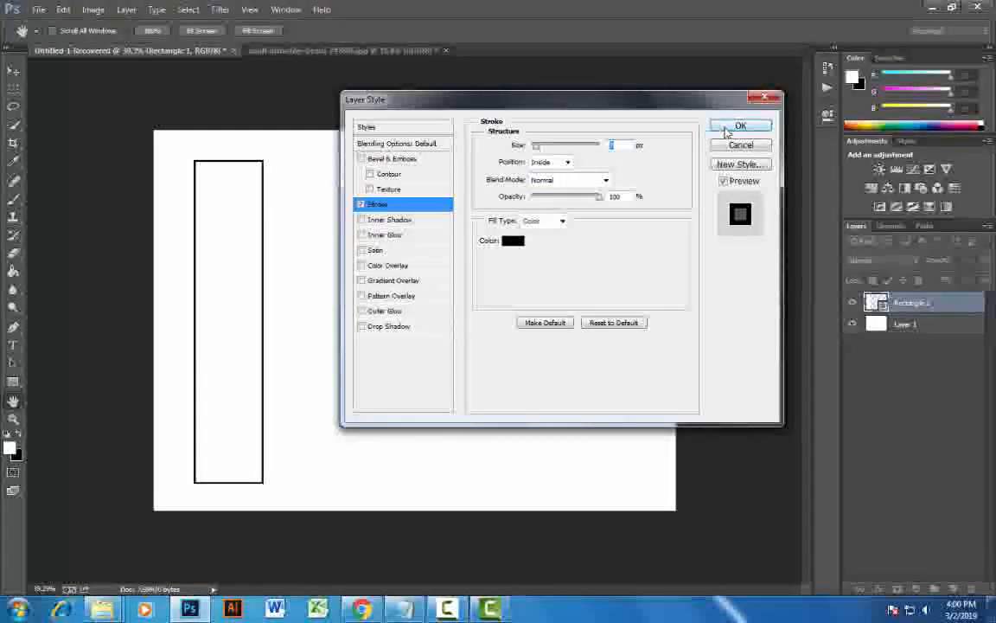
Add a Drop Shadow with a distance of 24 px and a larger blur size to the rectangle, and apply the layer style.
{"action": "left_click", "coordinate": [391, 326]}
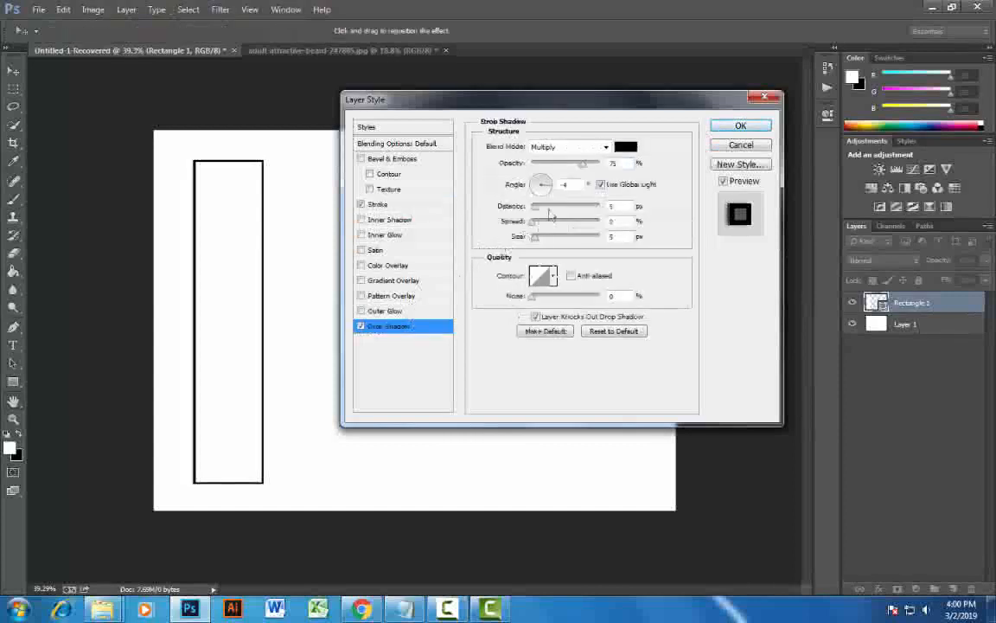
{"action": "left_click_drag", "start_coordinate": [536, 208], "coordinate": [549, 245]}
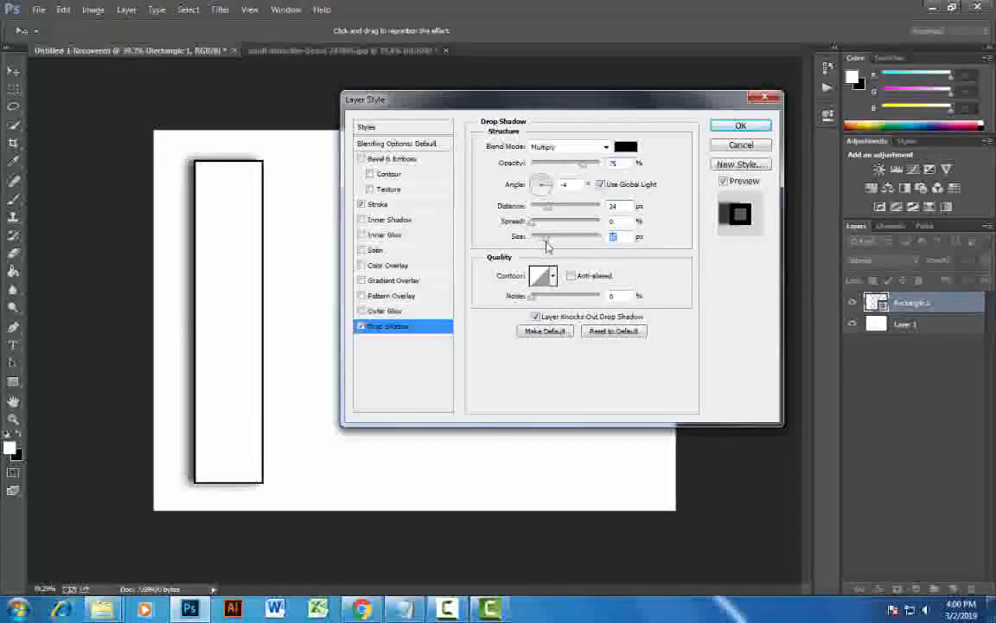
{"action": "left_click", "coordinate": [740, 126]}
Duplicate the styled rectangle and place the copy just to the right of the original.
{"action": "left_click_drag", "start_coordinate": [243, 329], "coordinate": [365, 312]}
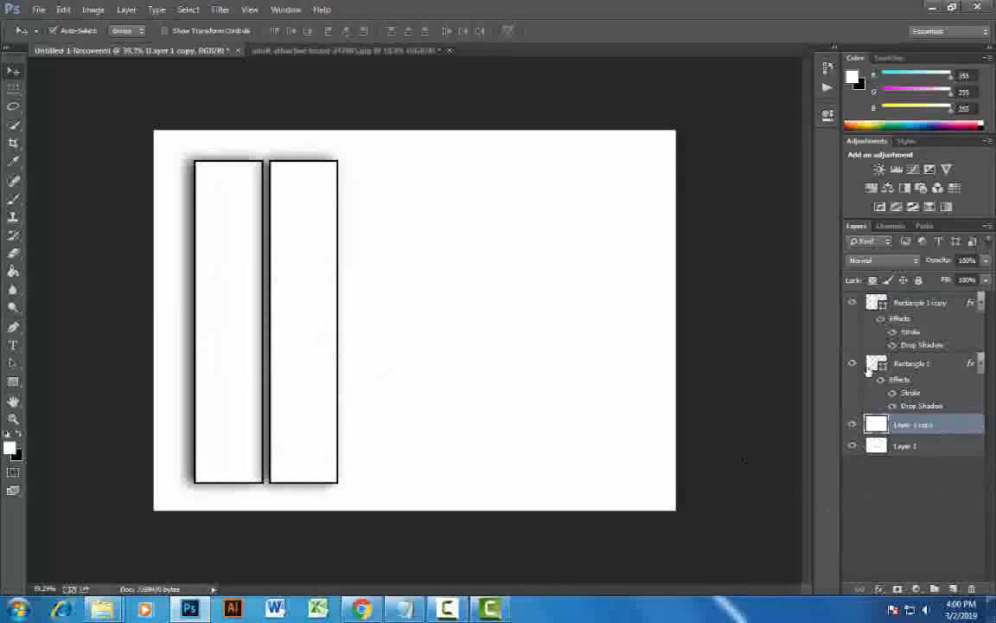
Delete the stray Layer 1 copy and fully lock the white background Layer 1.
{"action": "key", "text": "Delete"}
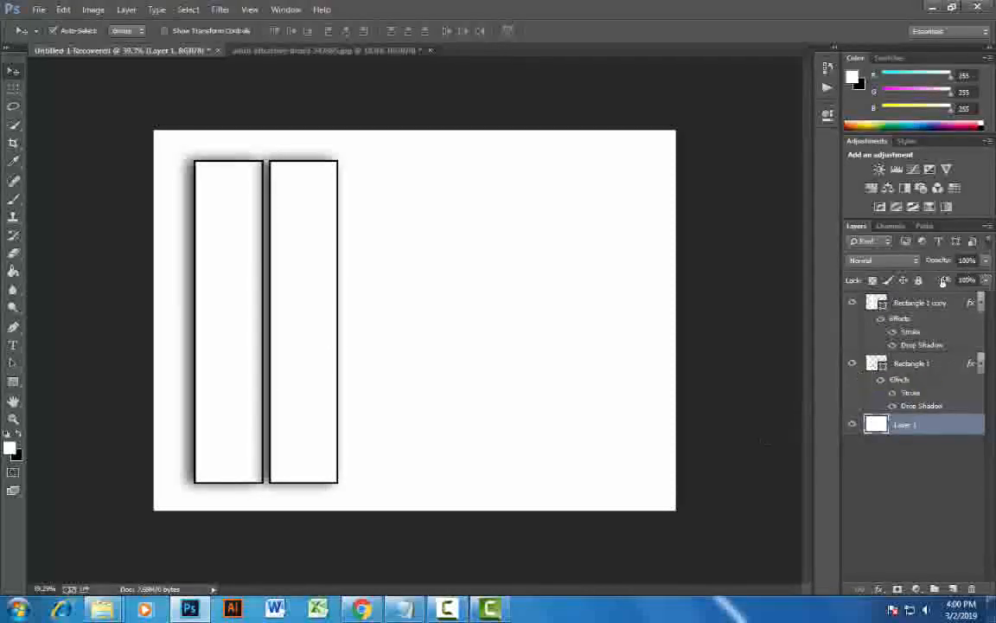
{"action": "left_click", "coordinate": [919, 281]}
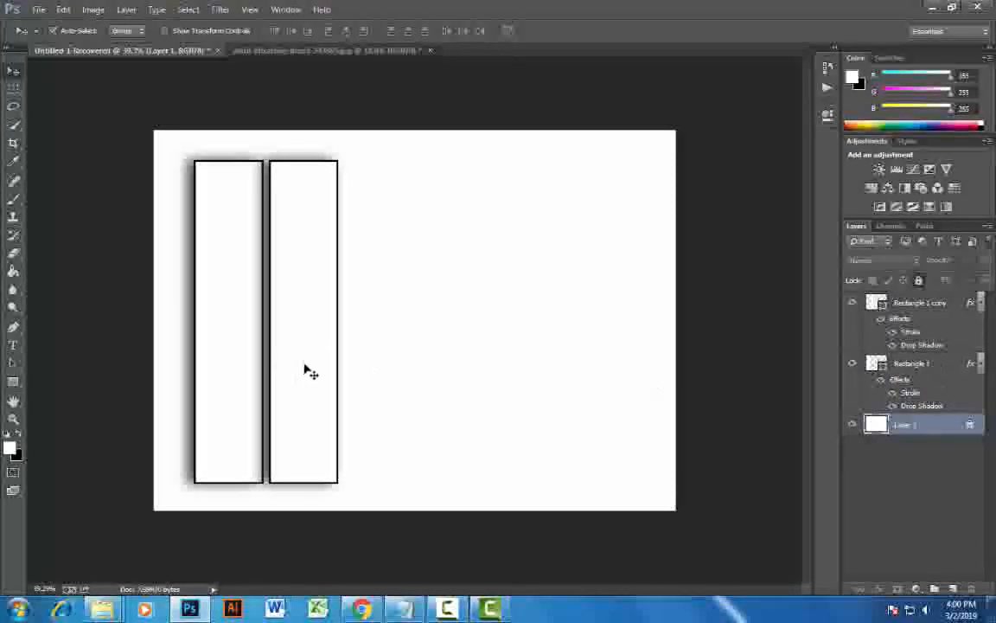
Duplicate the rectangle four more times to the right, forming an evenly spaced row of six strips across the canvas.
{"action": "left_click_drag", "start_coordinate": [308, 371], "coordinate": [390, 365]}
{"action": "mouse_move", "coordinate": [402, 371]}
{"action": "left_mouse_down"}
{"action": "mouse_move", "coordinate": [483, 372]}
{"action": "mouse_move", "coordinate": [402, 383]}
{"action": "left_mouse_up"}
{"action": "left_click_drag", "start_coordinate": [472, 389], "coordinate": [634, 393]}
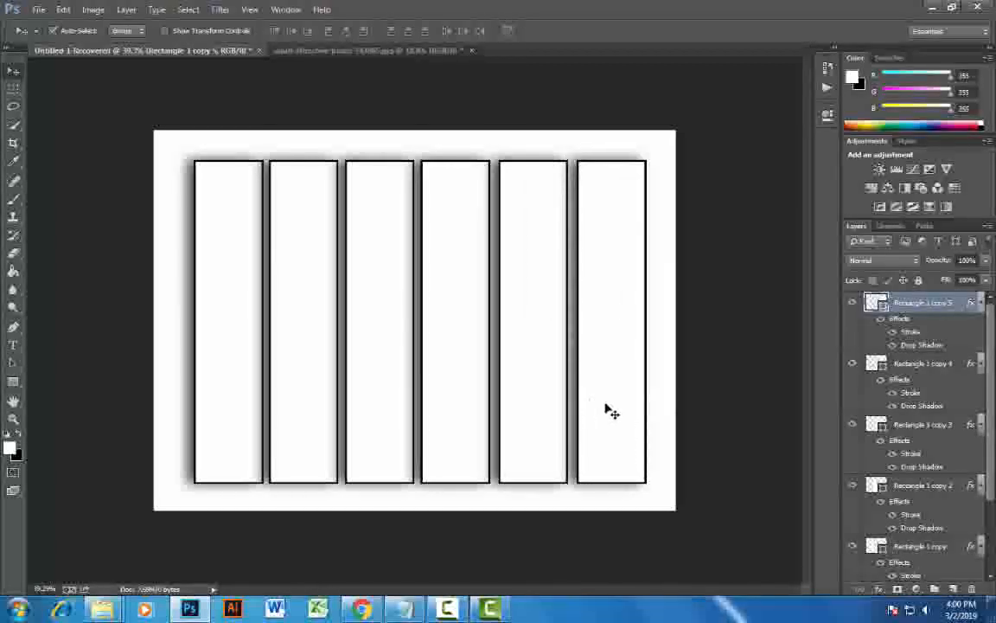
Rotate the rightmost strip counterclockwise and shift it left so it overlaps the fifth strip.
{"action": "key", "text": "ctrl+t"}
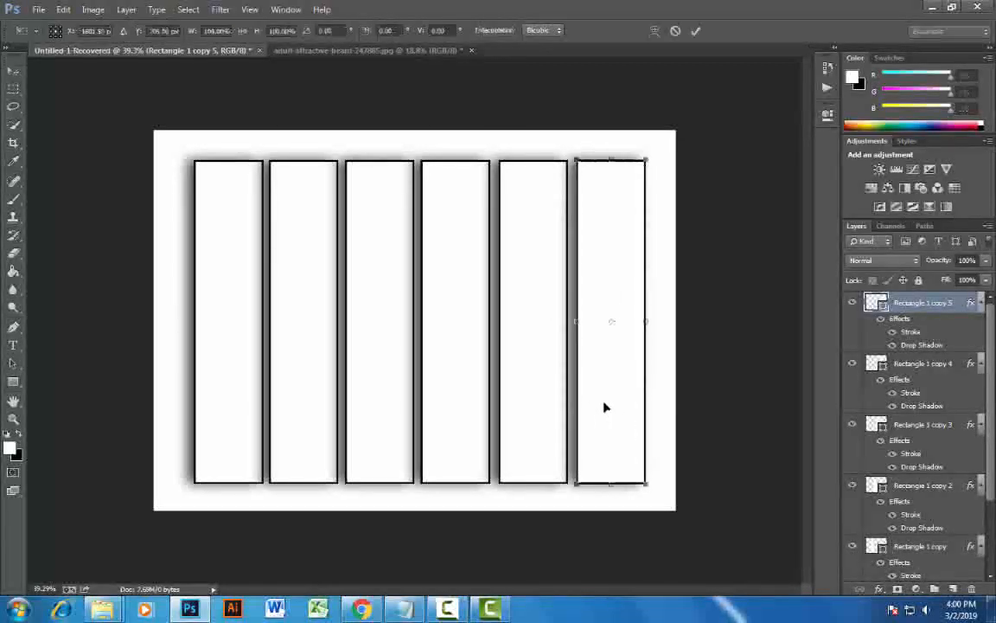
{"action": "left_click_drag", "start_coordinate": [651, 490], "coordinate": [690, 472]}
{"action": "left_click_drag", "start_coordinate": [609, 286], "coordinate": [596, 283]}
{"action": "key", "text": "Return"}
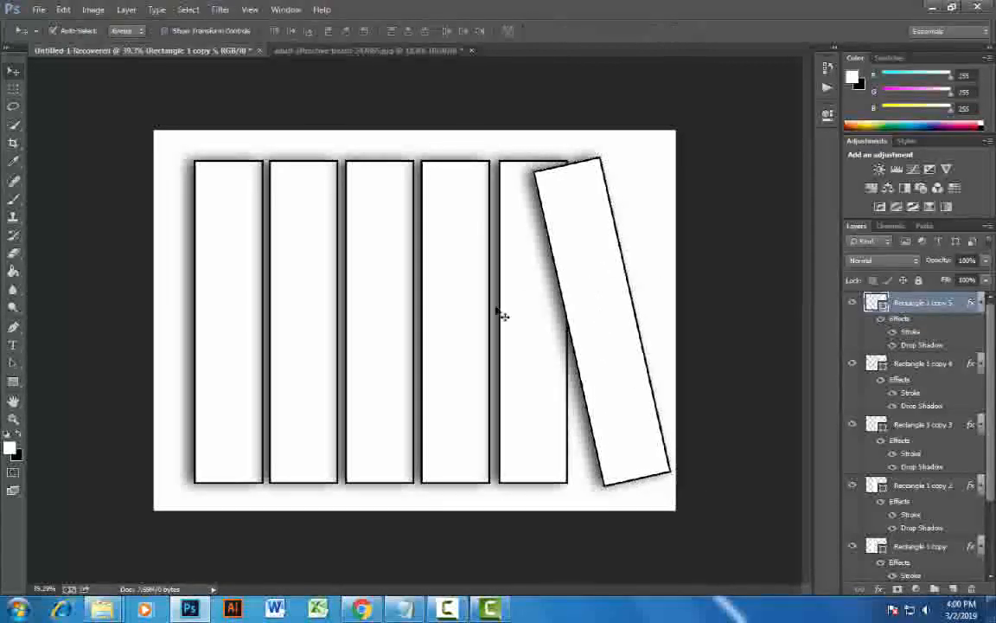
Rotate the fourth strip about 6.4° clockwise and move it slightly right so its top meets the fifth strip.
{"action": "left_click", "coordinate": [464, 321]}
{"action": "key", "text": "ctrl+t"}
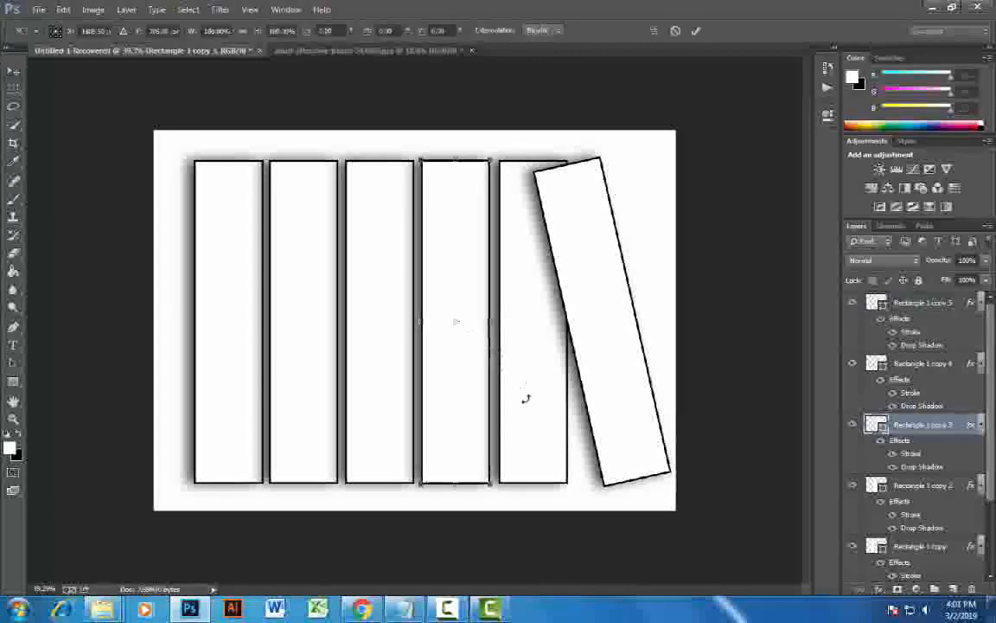
{"action": "left_click_drag", "start_coordinate": [529, 468], "coordinate": [518, 494]}
{"action": "left_click_drag", "start_coordinate": [462, 380], "coordinate": [474, 378]}
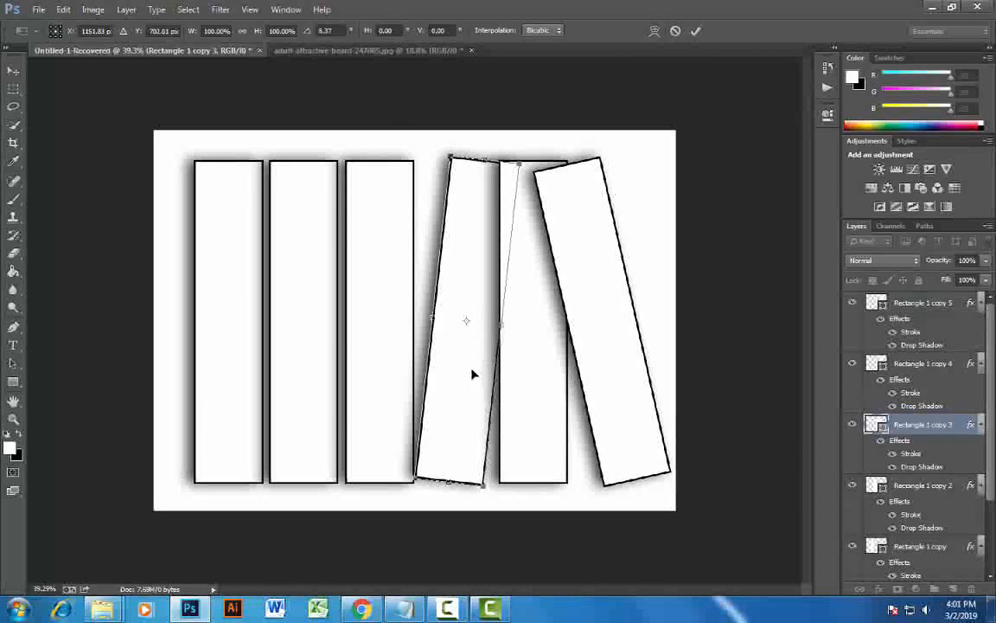
{"action": "key", "text": "Return"}
Nudge the rightmost strip left and reduce its counterclockwise tilt slightly.
{"action": "left_click_drag", "start_coordinate": [611, 416], "coordinate": [605, 416]}
{"action": "key", "text": "ctrl+t"}
{"action": "mouse_move", "coordinate": [677, 489]}
{"action": "left_mouse_down"}
{"action": "mouse_move", "coordinate": [687, 475]}
{"action": "mouse_move", "coordinate": [683, 486]}
{"action": "left_mouse_up"}
{"action": "key", "text": "Return"}
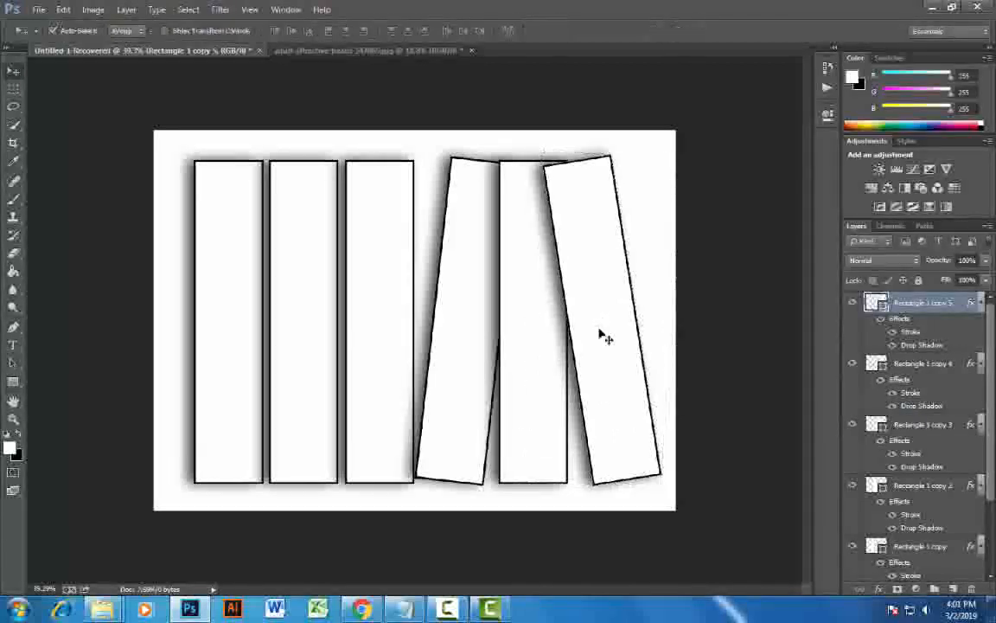
Rotate the third strip clockwise to run nearly parallel to the fourth, and shift it slightly right and up.
{"action": "left_click", "coordinate": [438, 393]}
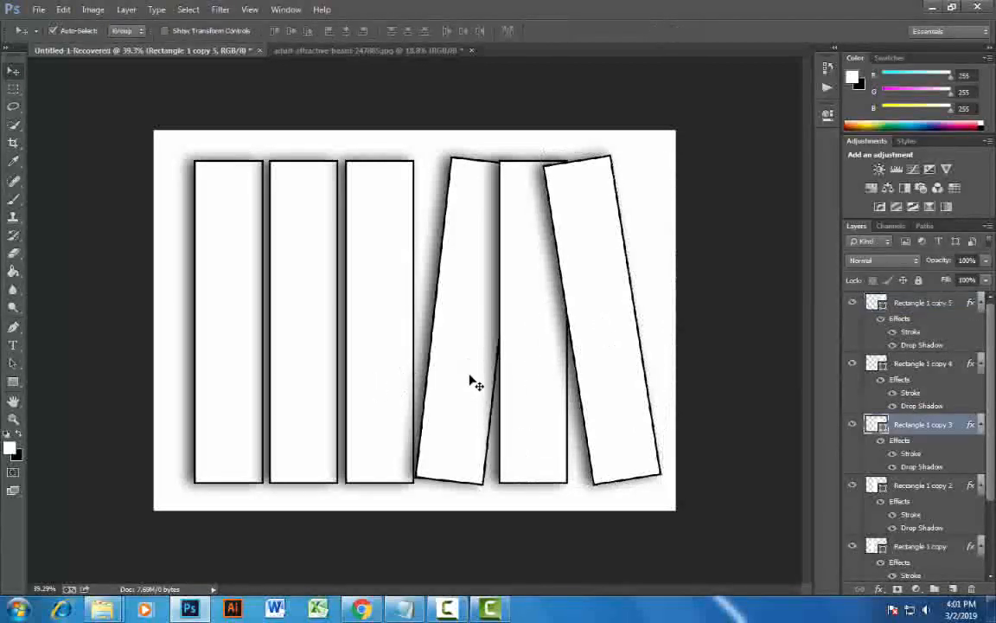
{"action": "left_click", "coordinate": [396, 382]}
{"action": "key", "text": "ctrl+t"}
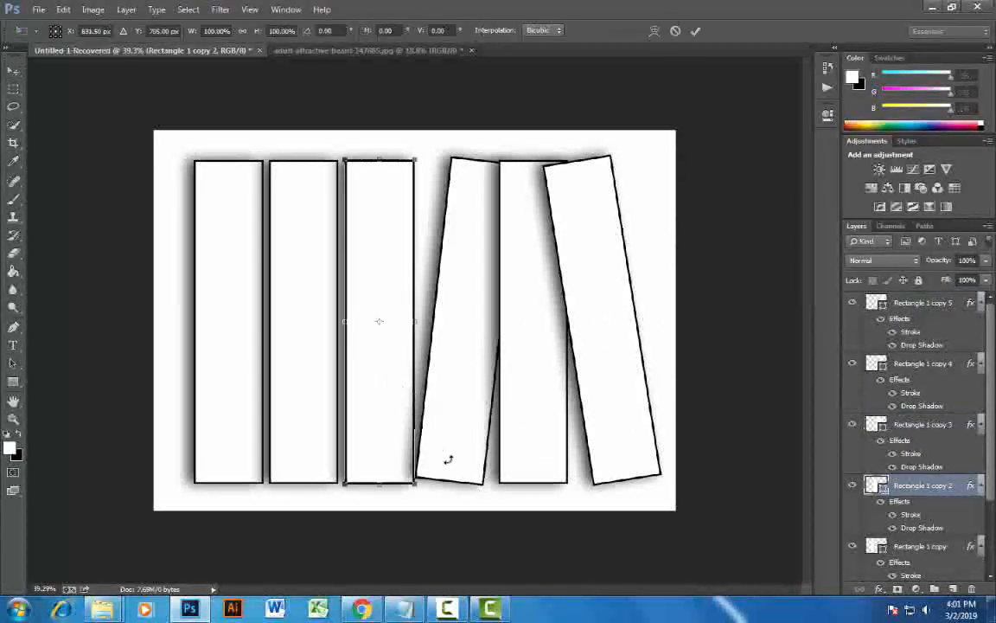
{"action": "left_click_drag", "start_coordinate": [447, 460], "coordinate": [431, 460]}
{"action": "left_click_drag", "start_coordinate": [390, 397], "coordinate": [401, 391]}
{"action": "left_click_drag", "start_coordinate": [441, 485], "coordinate": [436, 487]}
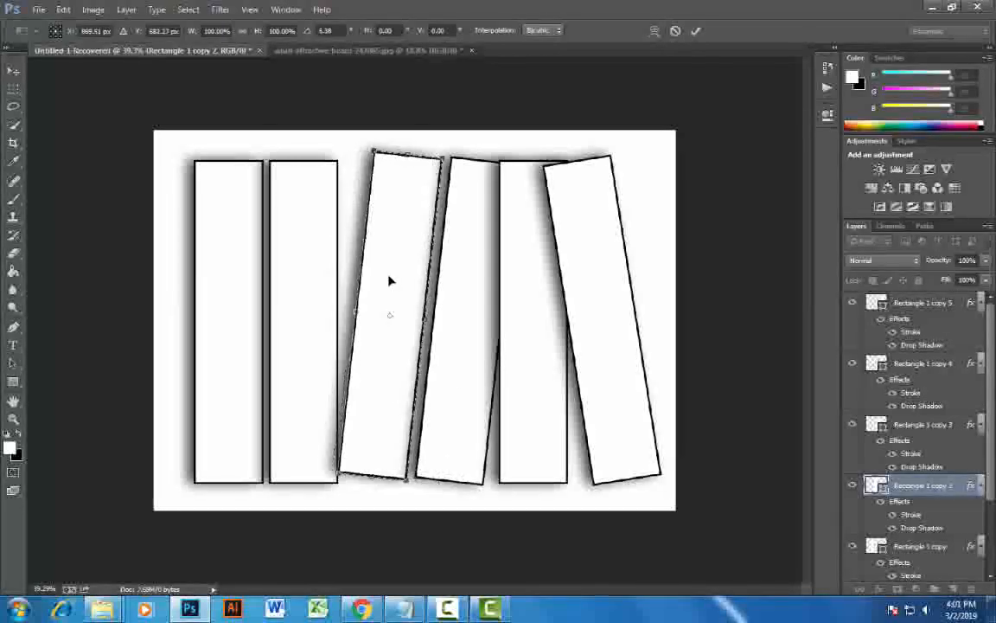
{"action": "key", "text": "Return"}
Rotate the second strip about 6.6° clockwise and move it slightly up and right beside the third strip.
{"action": "left_click", "coordinate": [318, 316]}
{"action": "key", "text": "ctrl+t"}
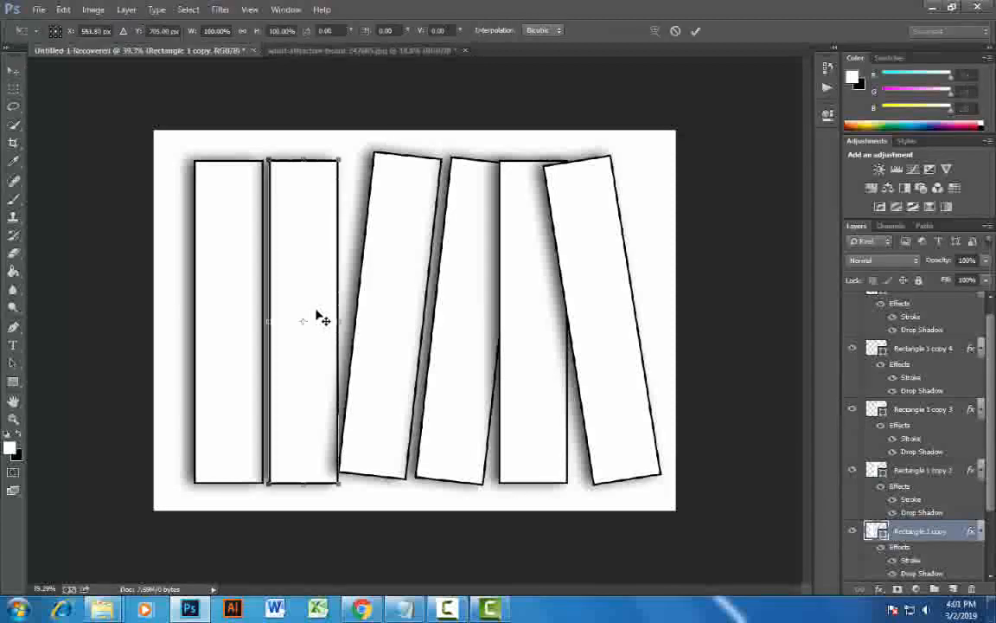
{"action": "left_click_drag", "start_coordinate": [373, 459], "coordinate": [363, 464]}
{"action": "left_click_drag", "start_coordinate": [296, 405], "coordinate": [308, 388]}
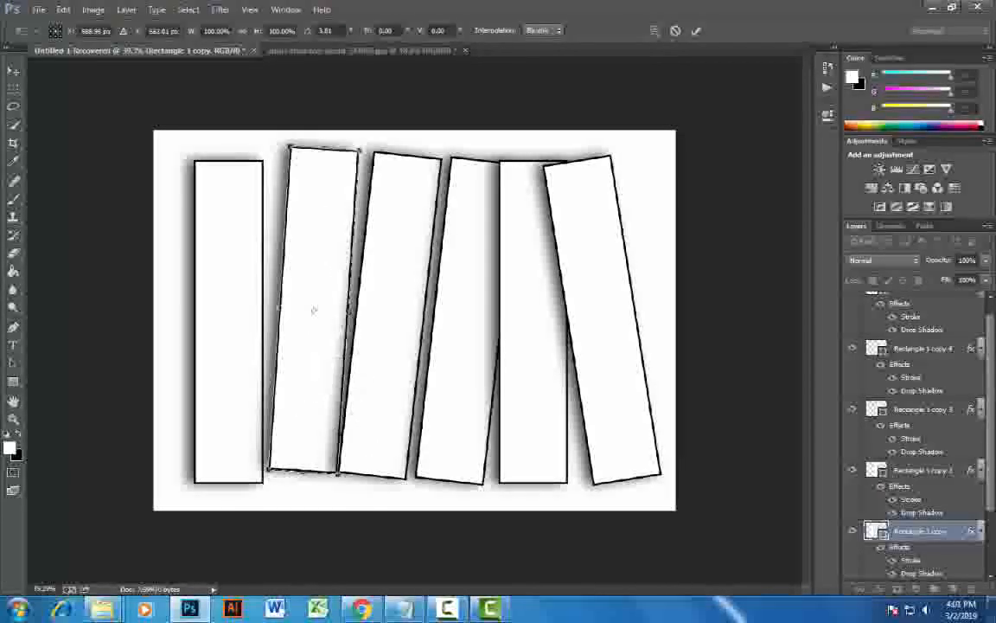
{"action": "left_click_drag", "start_coordinate": [357, 477], "coordinate": [352, 478]}
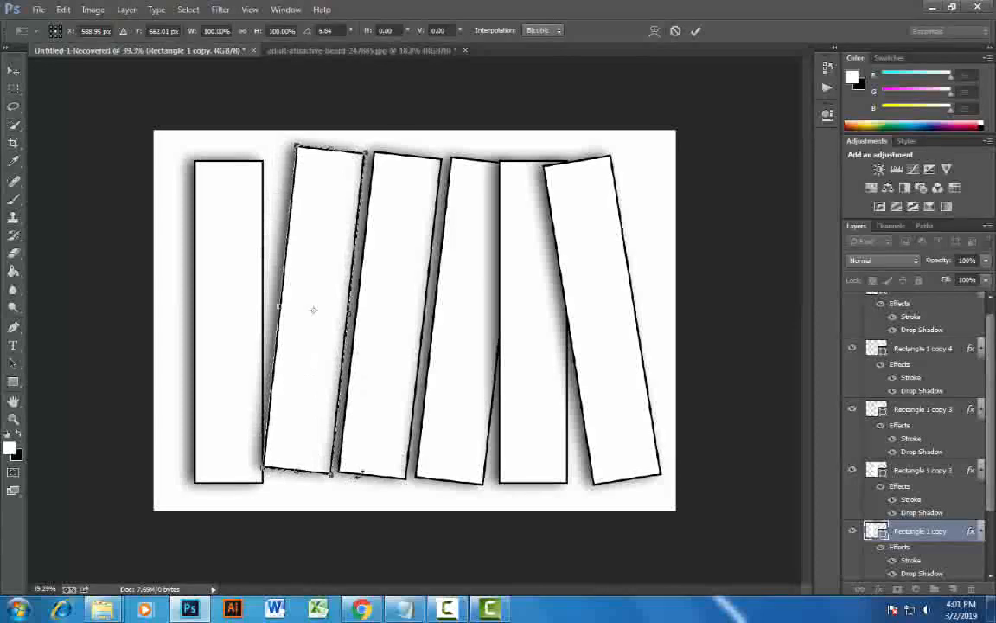
{"action": "key", "text": "Return"}
Rotate the first strip about 7° clockwise and move it up beside the second strip.
{"action": "left_click", "coordinate": [222, 313]}
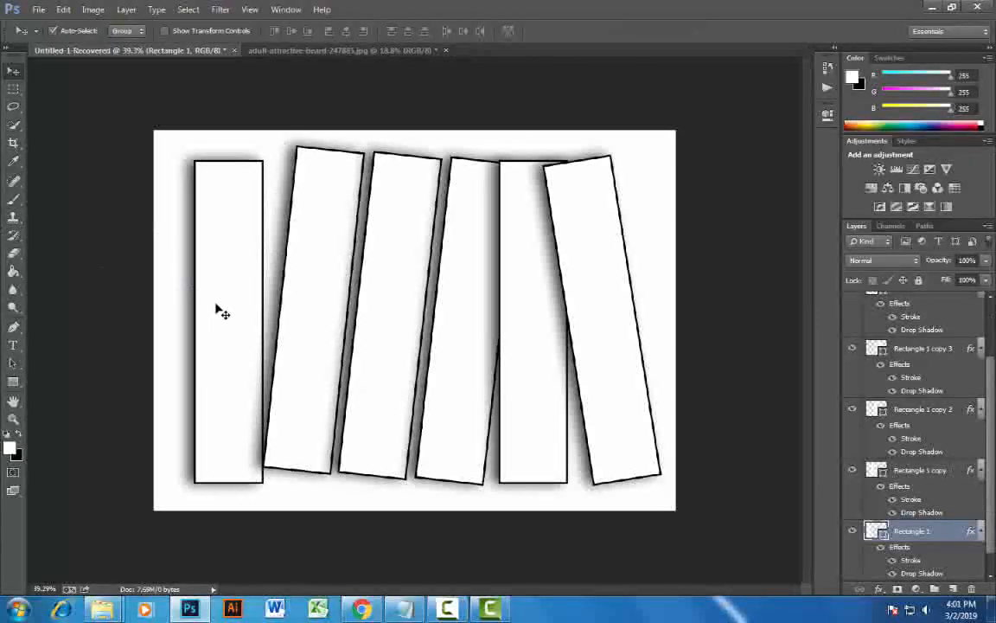
{"action": "key", "text": "ctrl+t"}
{"action": "left_click_drag", "start_coordinate": [305, 478], "coordinate": [249, 422]}
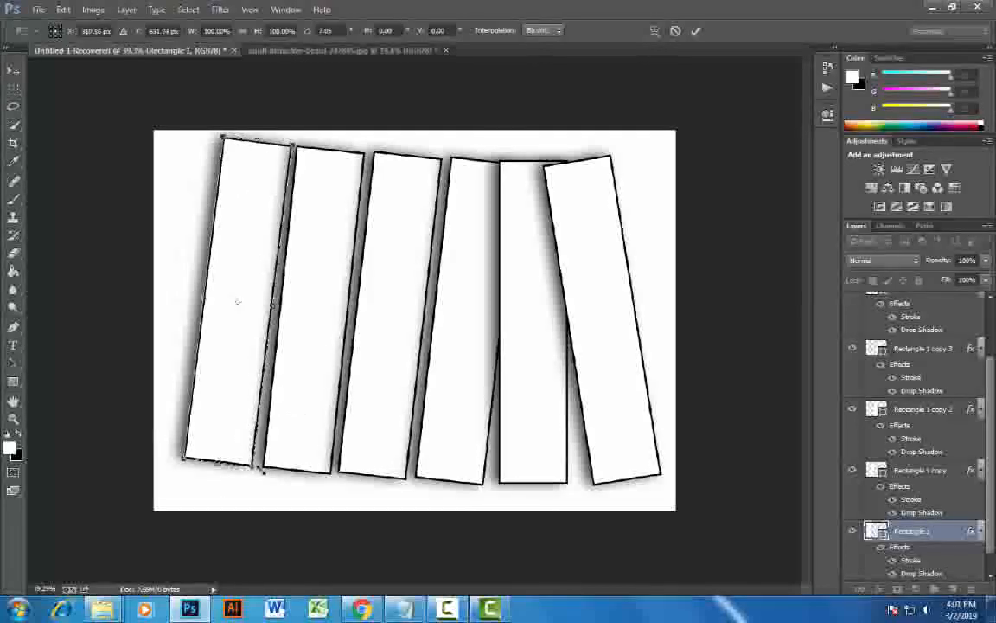
{"action": "key", "text": "Return"}
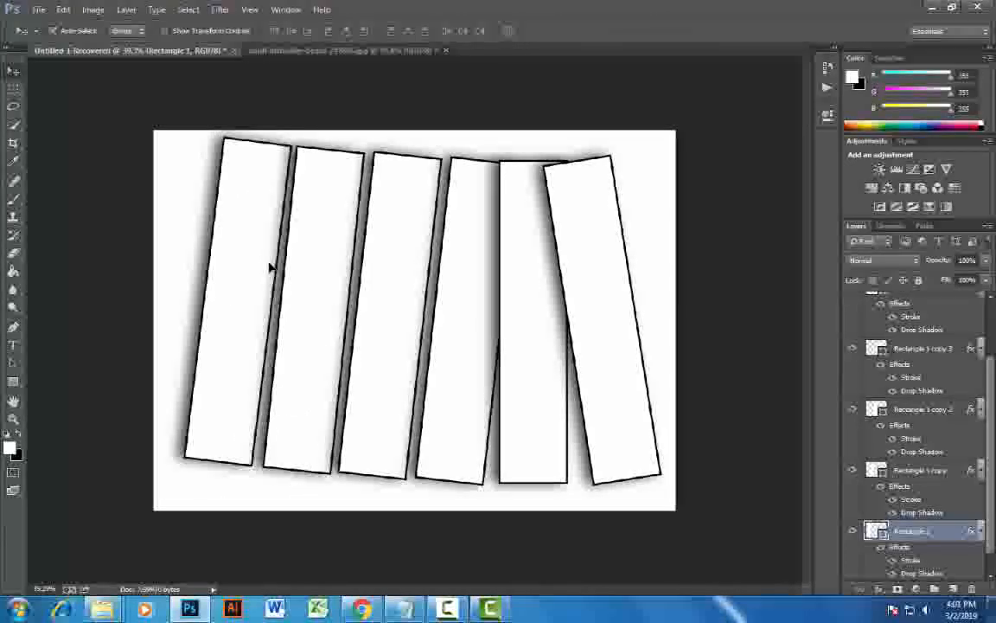
Select all six rectangle layers, rotate them together by about -3.25° and reposition them within the canvas.
{"action": "left_click", "coordinate": [609, 359]}
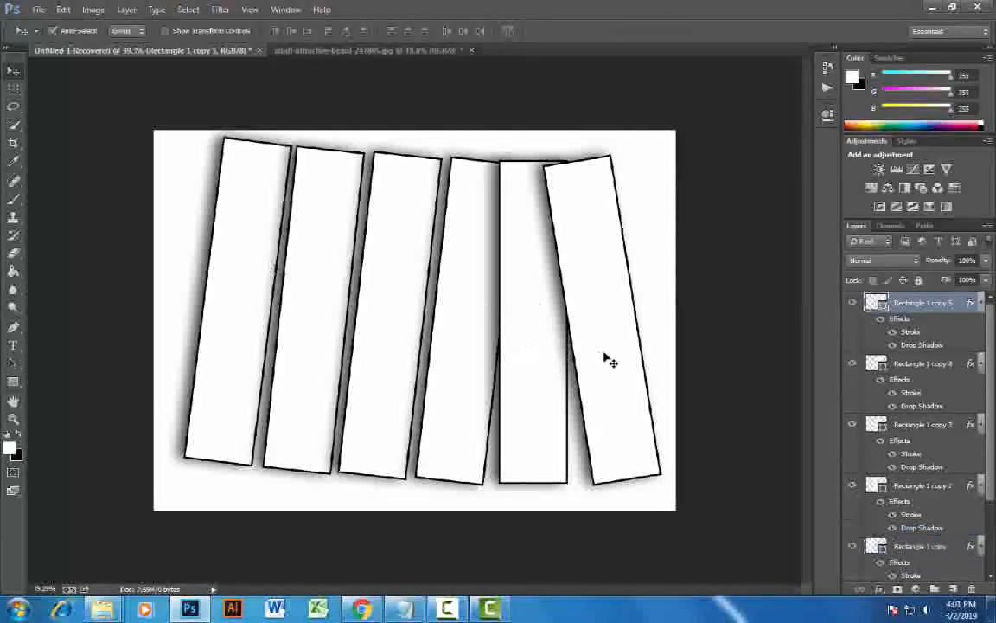
{"action": "left_click", "coordinate": [249, 289]}
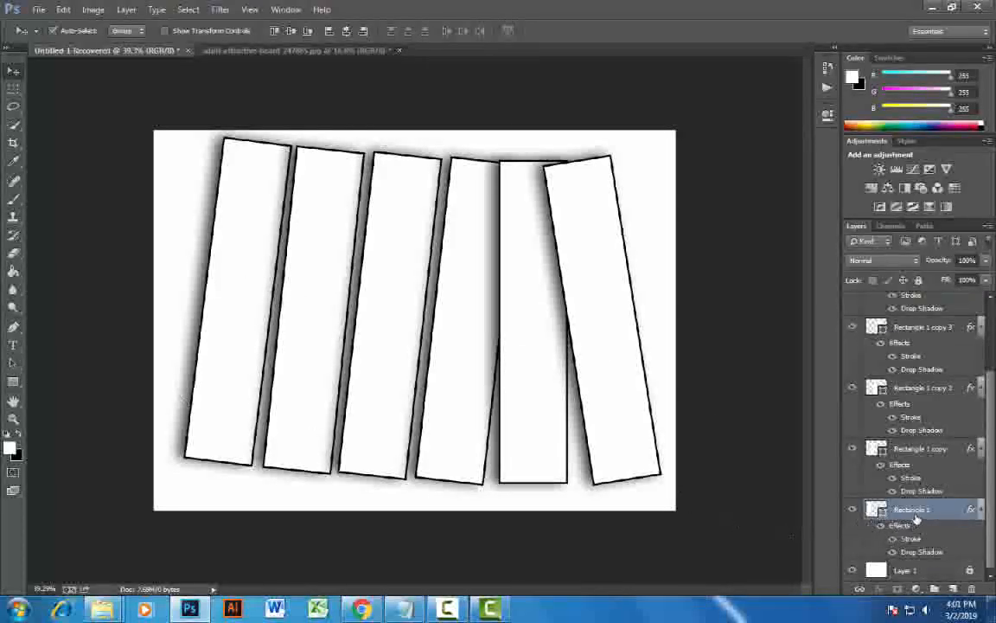
{"action": "scroll", "coordinate": [920, 396], "scroll_direction": "up", "scroll_amount": 2}
{"action": "left_click", "coordinate": [922, 303], "text": "shift"}
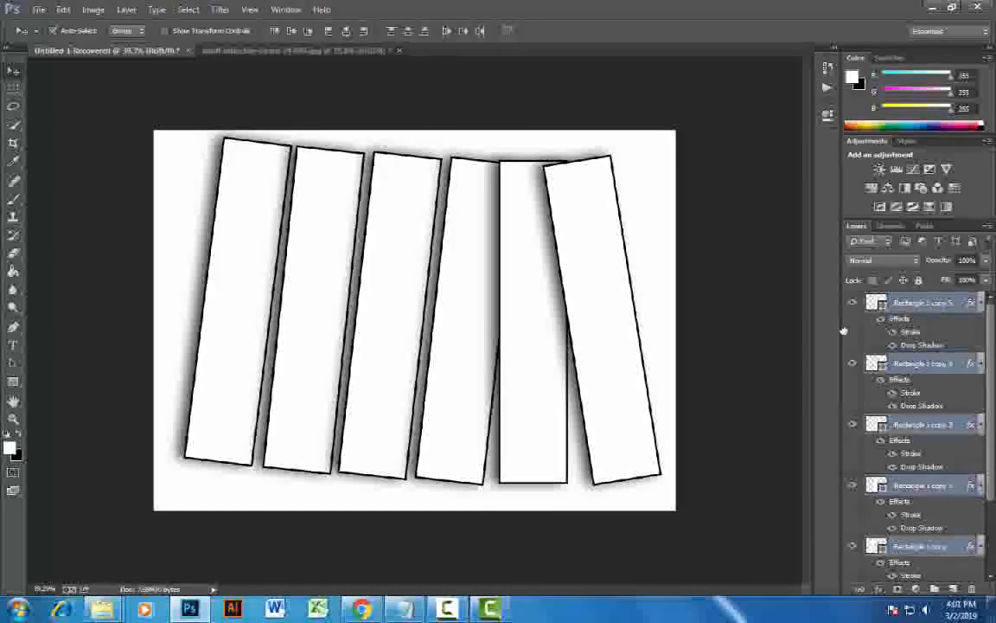
{"action": "key", "text": "ctrl+t"}
{"action": "left_click_drag", "start_coordinate": [679, 508], "coordinate": [712, 508]}
{"action": "mouse_move", "coordinate": [632, 404]}
{"action": "left_mouse_down"}
{"action": "mouse_move", "coordinate": [618, 411]}
{"action": "mouse_move", "coordinate": [632, 414]}
{"action": "left_mouse_up"}
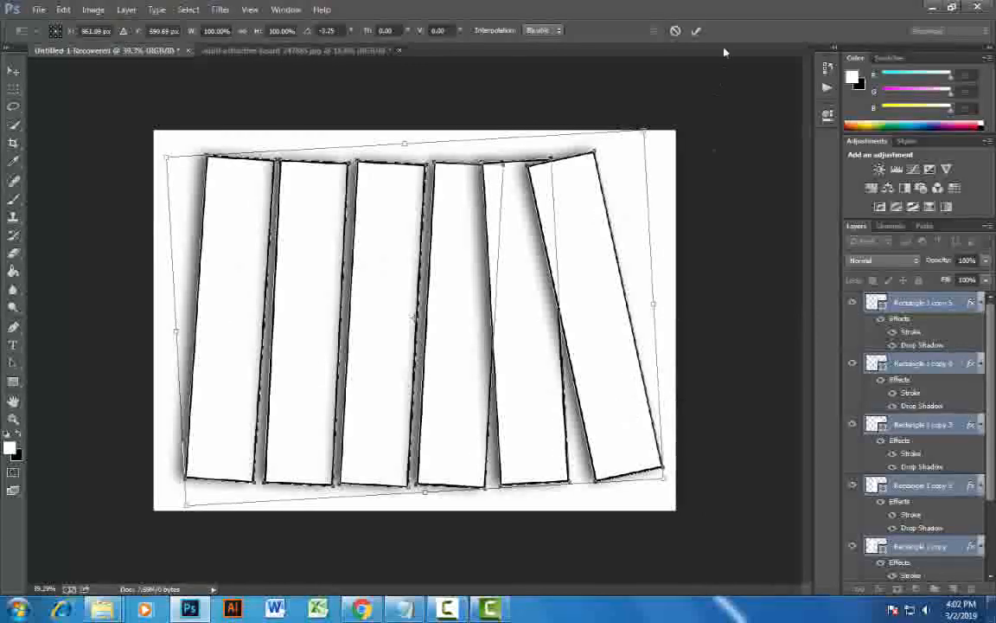
{"action": "left_click", "coordinate": [695, 32]}
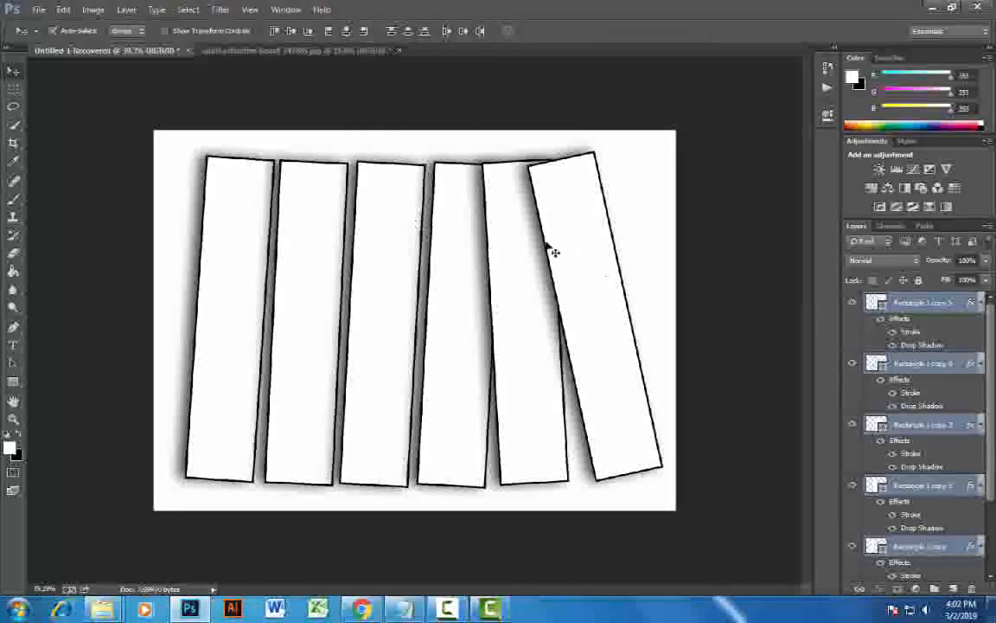
Rotate the second strip slightly more clockwise so its lower corner meets the first strip.
{"action": "left_click", "coordinate": [686, 289]}
{"action": "left_click", "coordinate": [310, 258]}
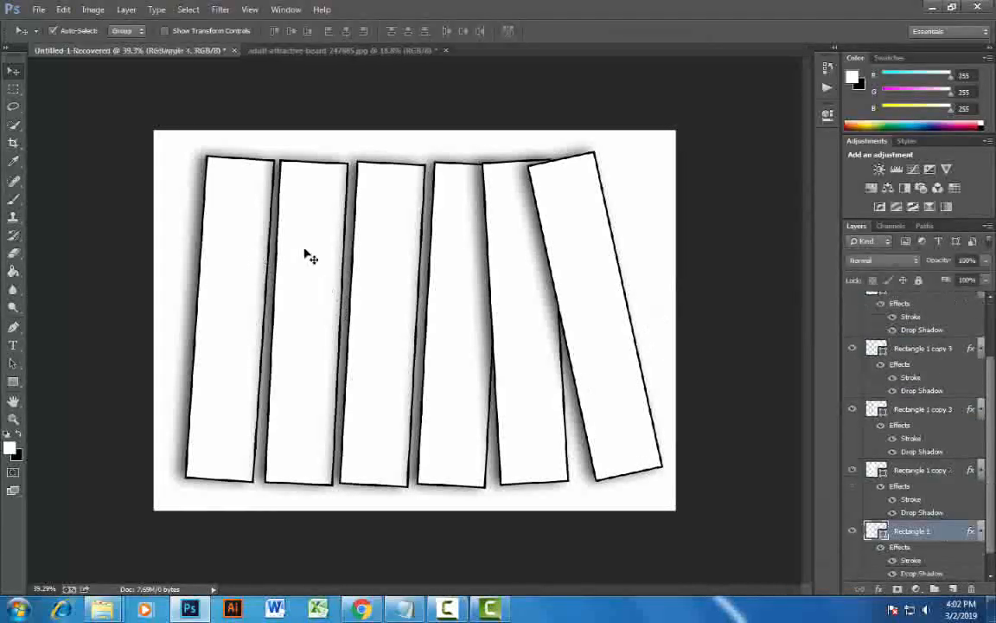
{"action": "left_click", "coordinate": [327, 312]}
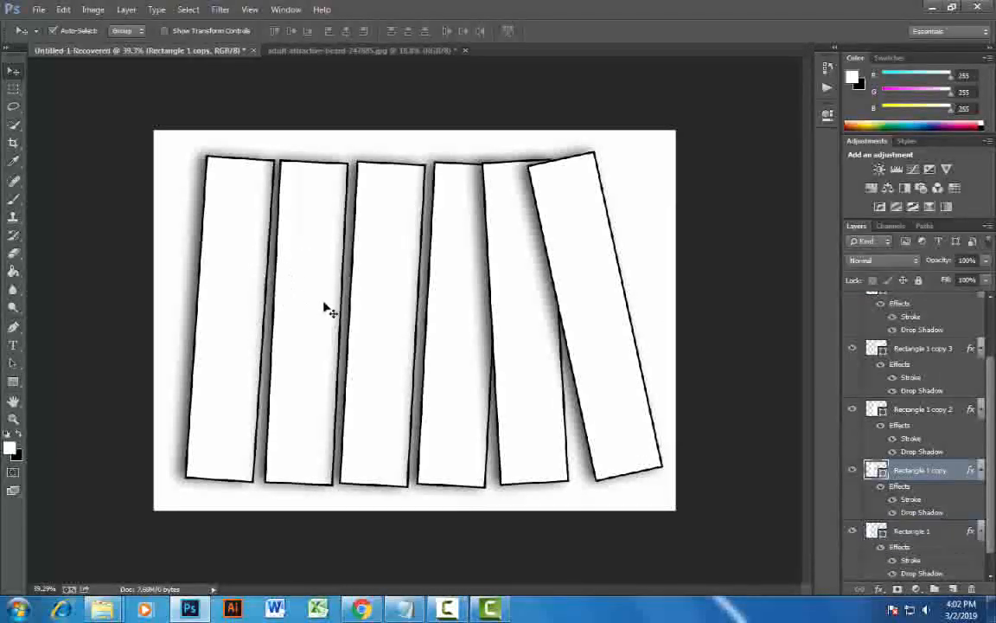
{"action": "key", "text": "ctrl+t"}
{"action": "mouse_move", "coordinate": [407, 486]}
{"action": "left_mouse_down"}
{"action": "mouse_move", "coordinate": [414, 465]}
{"action": "mouse_move", "coordinate": [409, 490]}
{"action": "left_mouse_up"}
{"action": "key", "text": "Return"}
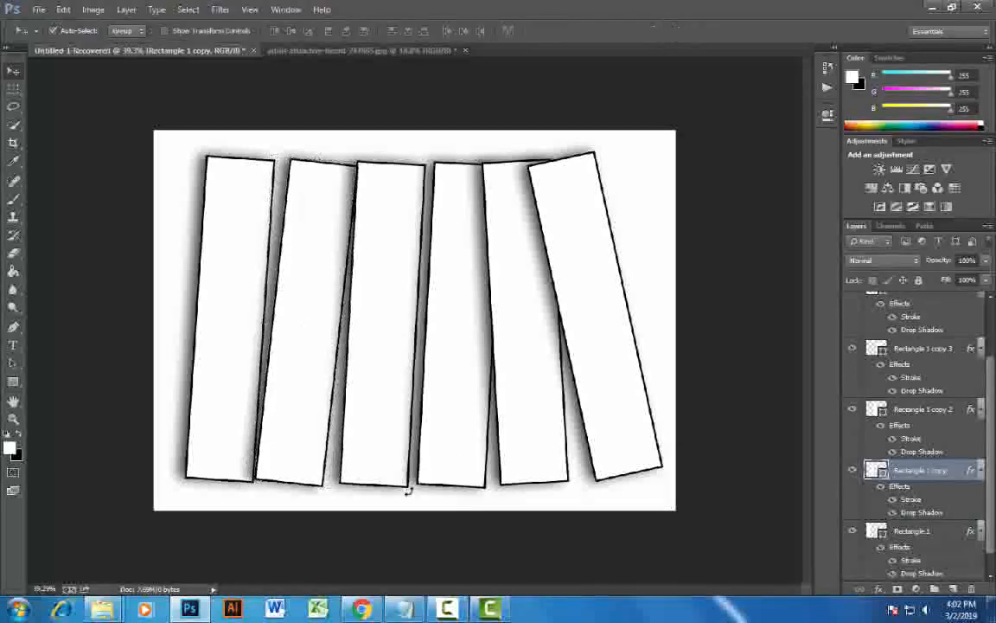
Rotate the third strip slightly clockwise to follow the tilt of the second strip.
{"action": "left_click", "coordinate": [373, 444]}
{"action": "key", "text": "ctrl+t"}
{"action": "left_click_drag", "start_coordinate": [430, 531], "coordinate": [424, 542]}
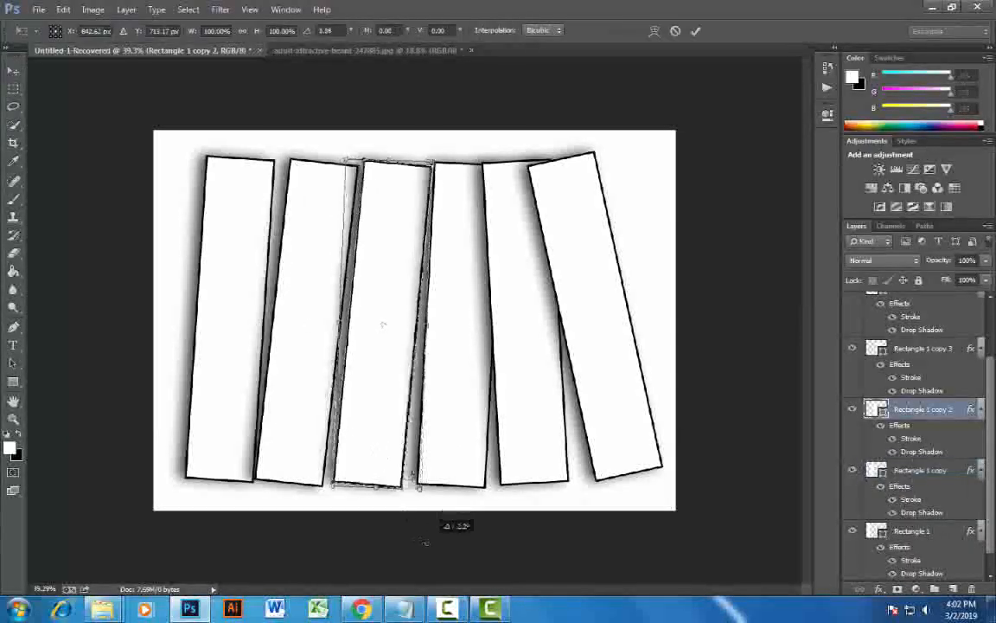
{"action": "key", "text": "Return"}
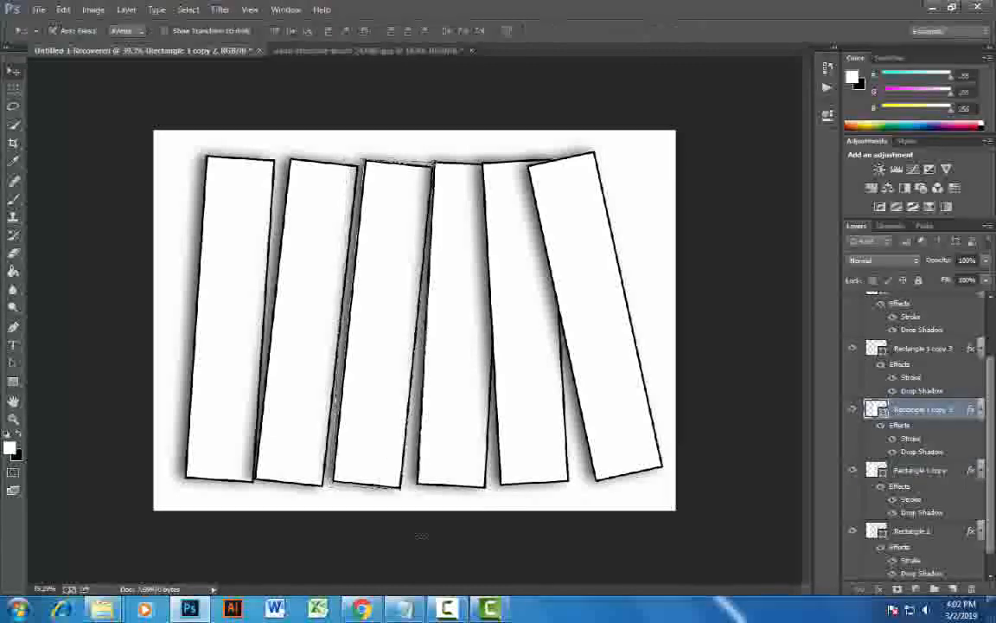
Rotate the rightmost strip slightly clockwise to reduce its tilt and nudge it a little to the right.
{"action": "left_click", "coordinate": [621, 296]}
{"action": "key", "text": "ctrl+t"}
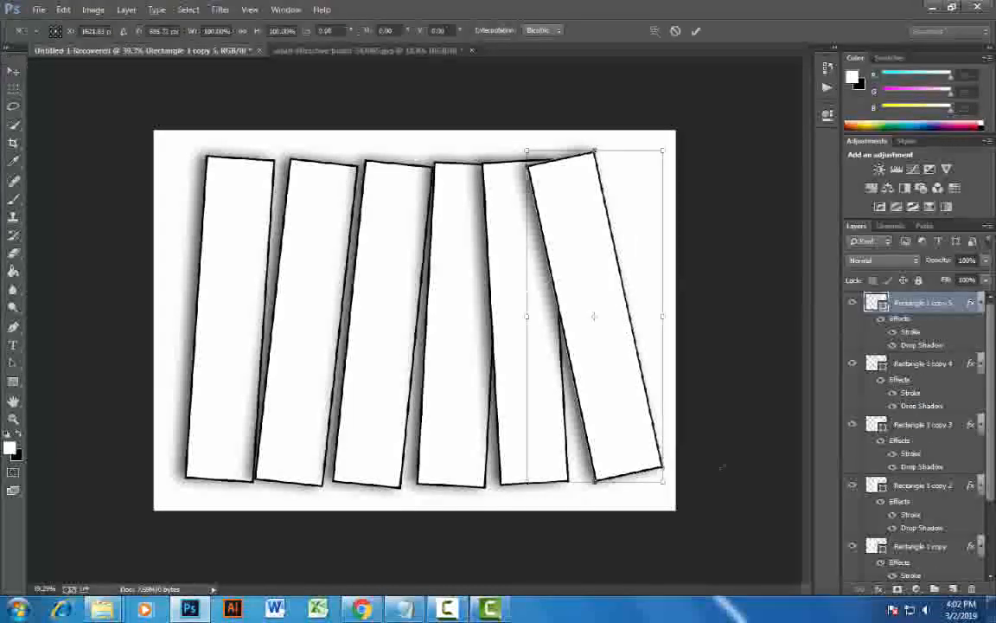
{"action": "left_click_drag", "start_coordinate": [716, 468], "coordinate": [694, 504]}
{"action": "key", "text": "Return"}
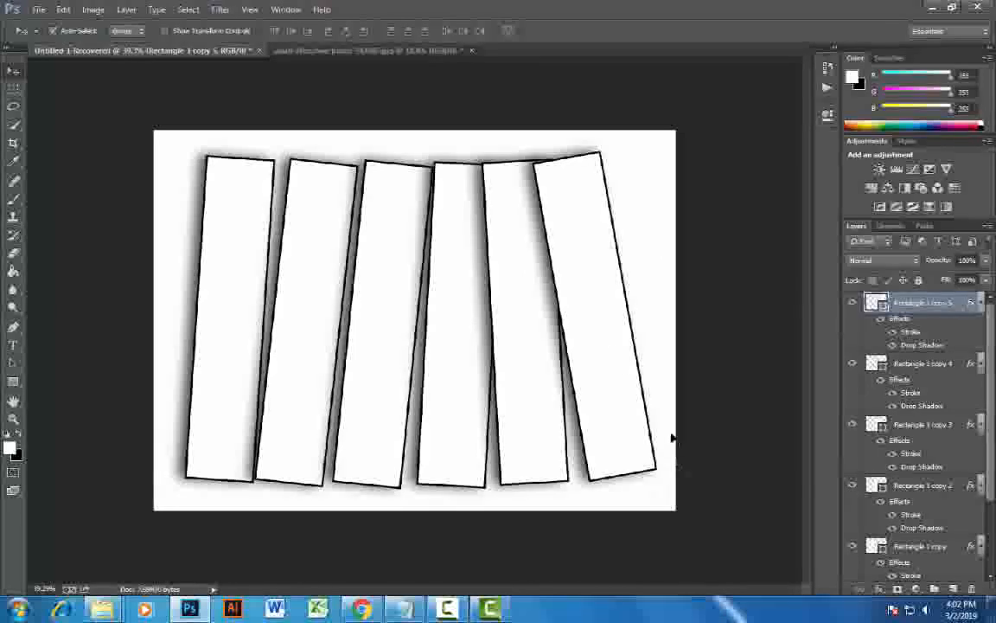
{"action": "left_click_drag", "start_coordinate": [610, 347], "coordinate": [619, 346]}
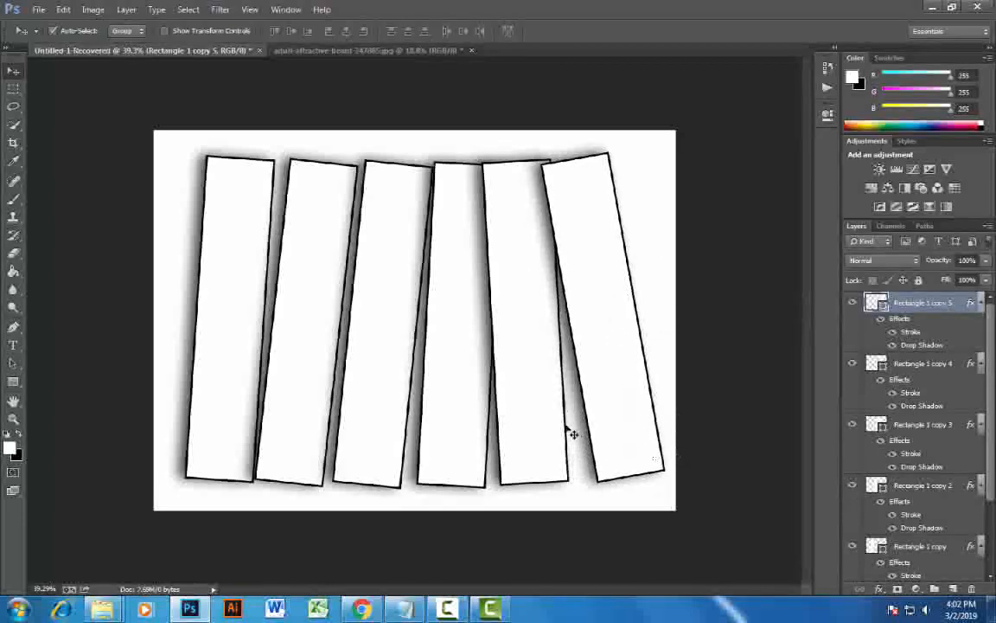
Nudge the first, second and third strips to the left one after another to use the free space beside them.
{"action": "left_click", "coordinate": [253, 251]}
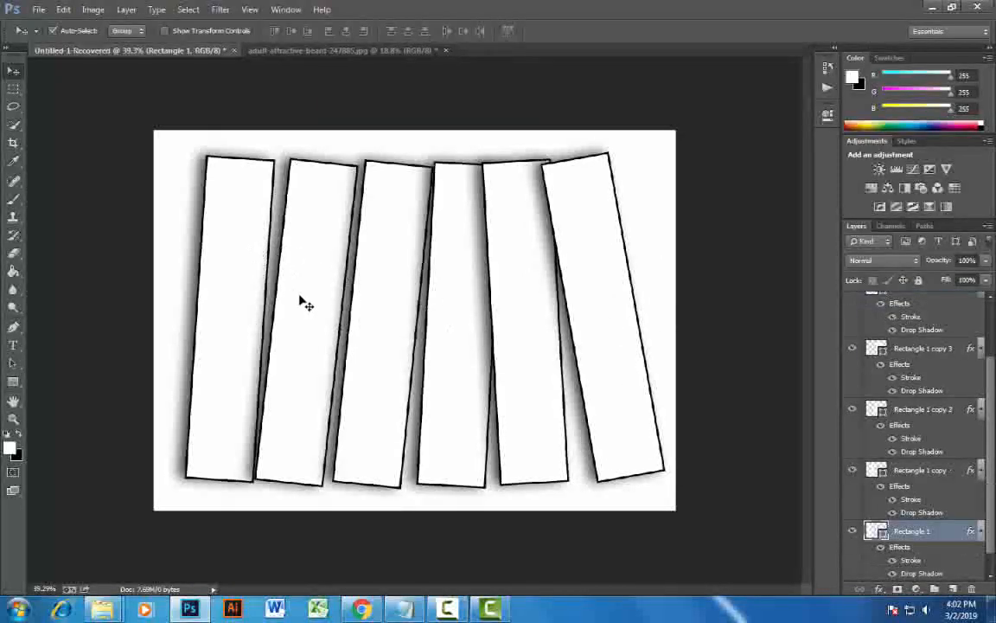
{"action": "key", "text": "shift+Left"}
{"action": "key", "text": "shift+Left"}
{"action": "key", "text": "shift+Left"}
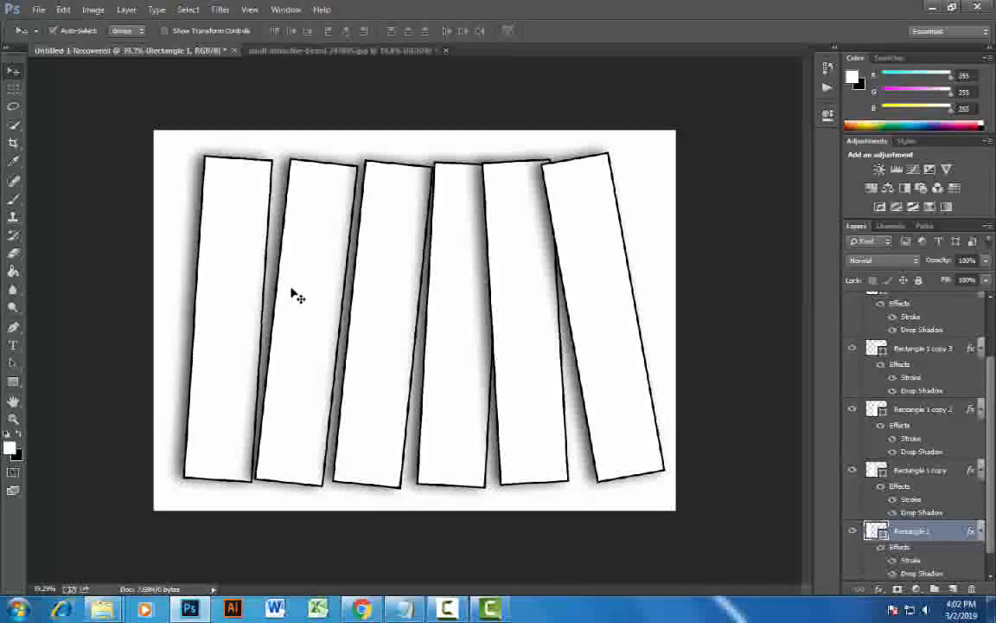
{"action": "left_click", "coordinate": [317, 296]}
{"action": "key", "text": "shift+Left"}
{"action": "key", "text": "shift+Left"}
{"action": "key", "text": "shift+Left"}
{"action": "left_click", "coordinate": [378, 313]}
{"action": "key", "text": "shift+Left"}
{"action": "key", "text": "shift+Left"}
{"action": "key", "text": "shift+Left"}
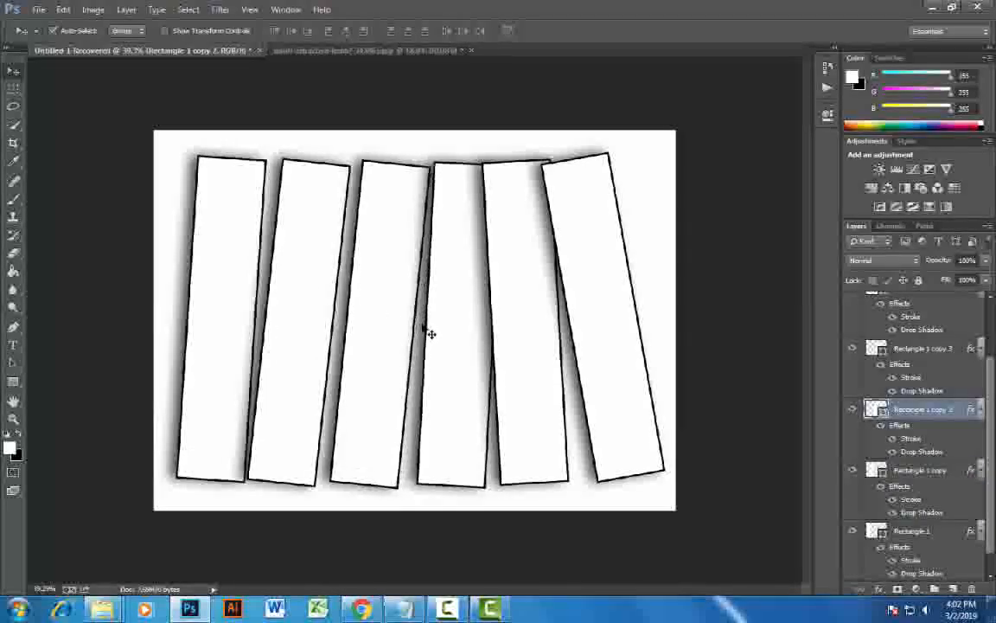
Nudge the fourth and fifth strips slightly to the left and shift the rightmost strip a little to the right.
{"action": "left_click", "coordinate": [467, 342]}
{"action": "key", "text": "shift+Left"}
{"action": "key", "text": "shift+Left"}
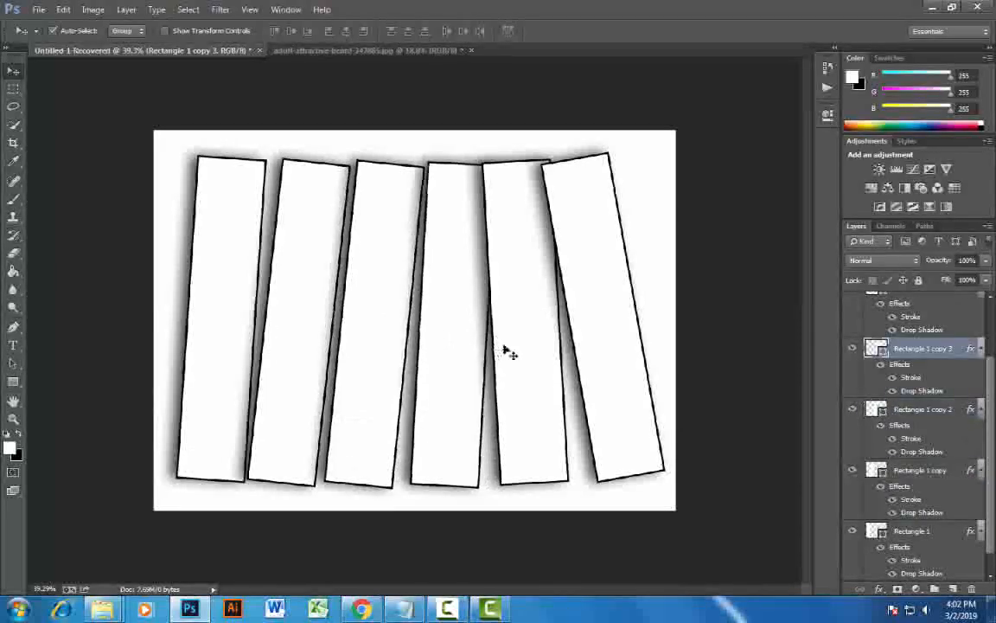
{"action": "key", "text": "shift+Left"}
{"action": "left_click", "coordinate": [505, 349]}
{"action": "key", "text": "shift+Left"}
{"action": "left_click", "coordinate": [607, 348]}
{"action": "left_click_drag", "start_coordinate": [616, 348], "coordinate": [618, 348]}
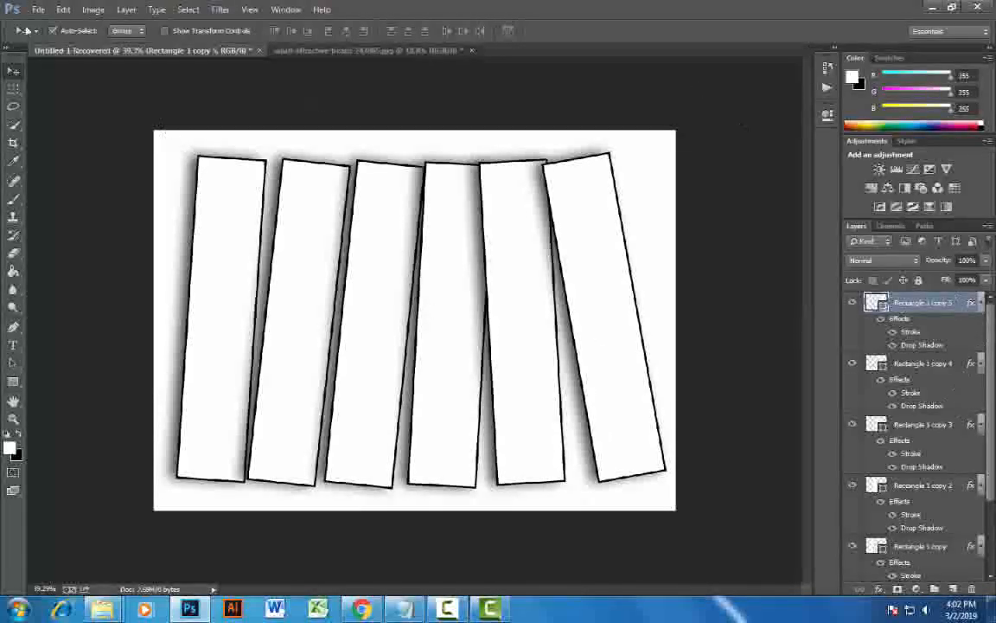
Open the image beanie-beautiful-beauty-206434 from the photoshop walpaper folder.
{"action": "left_click", "coordinate": [38, 9]}
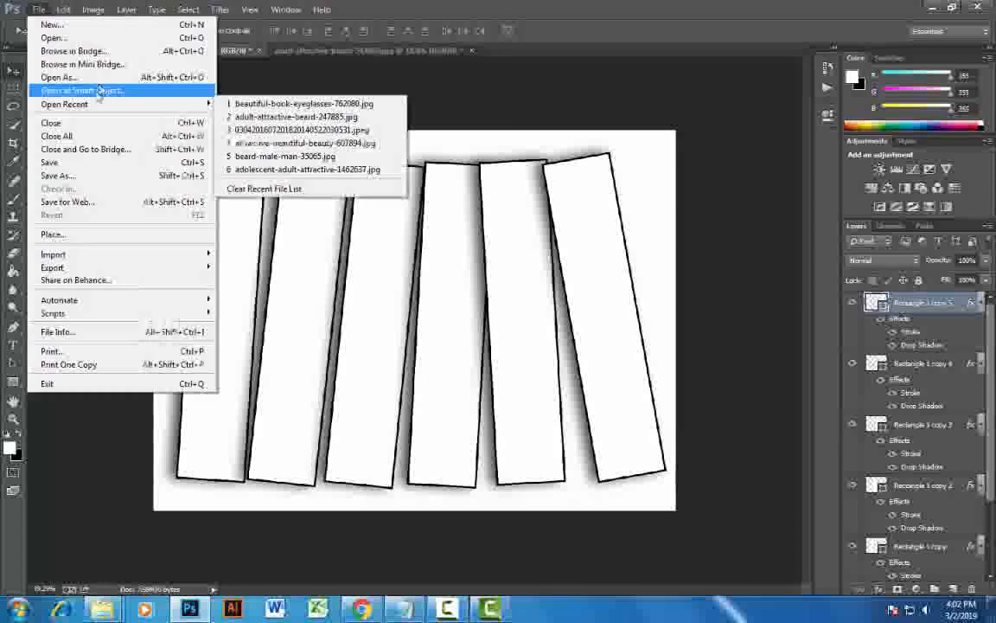
{"action": "left_click", "coordinate": [52, 39]}
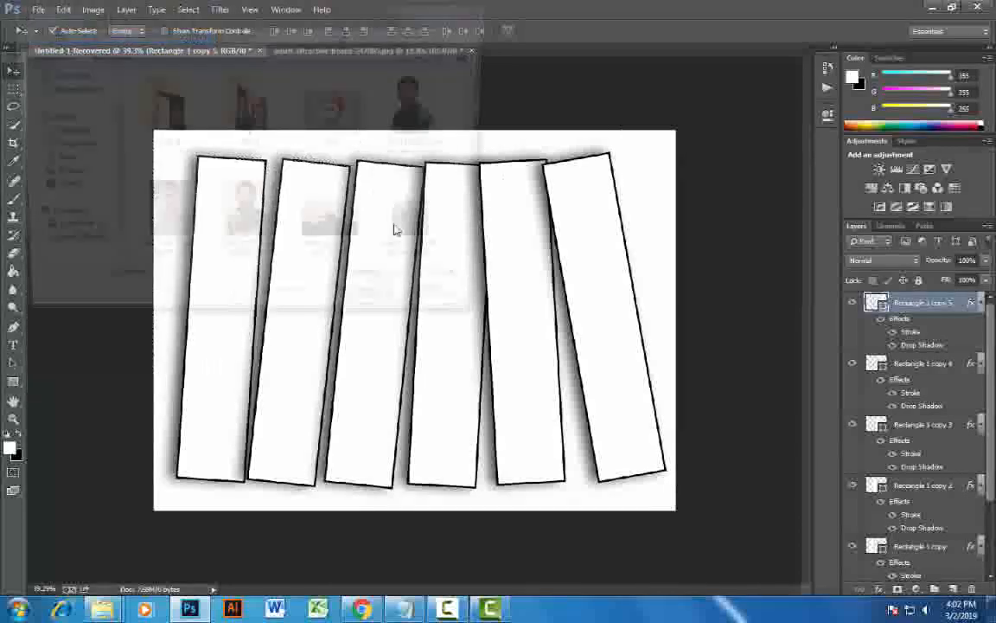
{"action": "left_click_drag", "start_coordinate": [487, 88], "coordinate": [509, 189]}
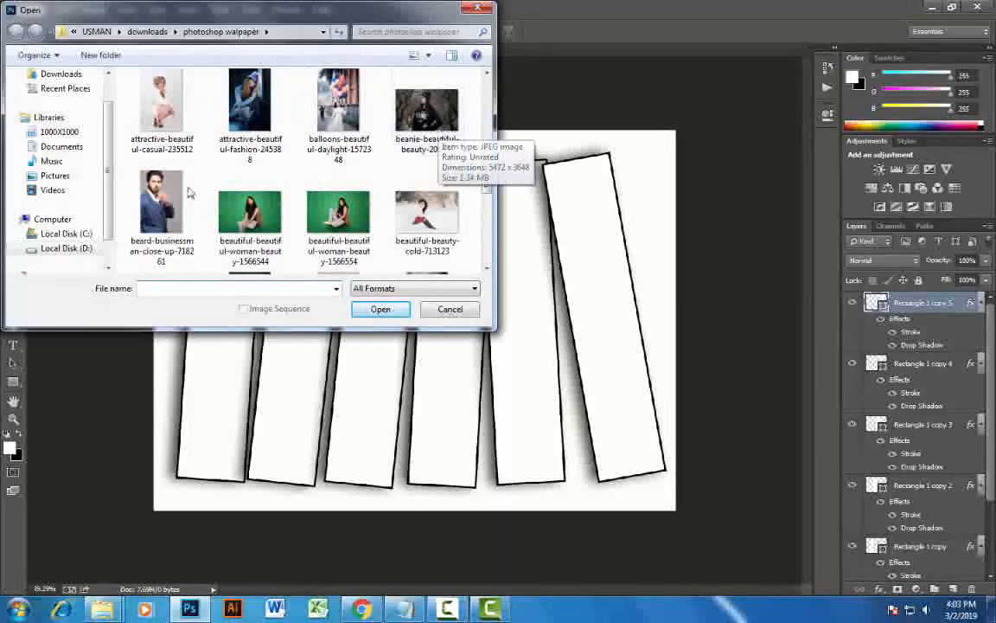
{"action": "left_click", "coordinate": [426, 113]}
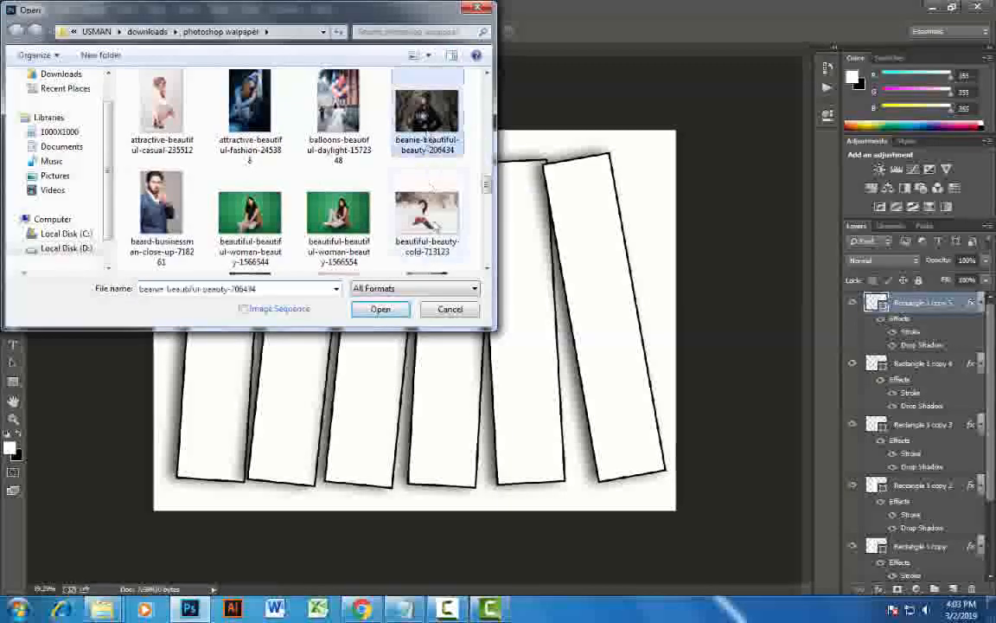
{"action": "left_click", "coordinate": [380, 308]}
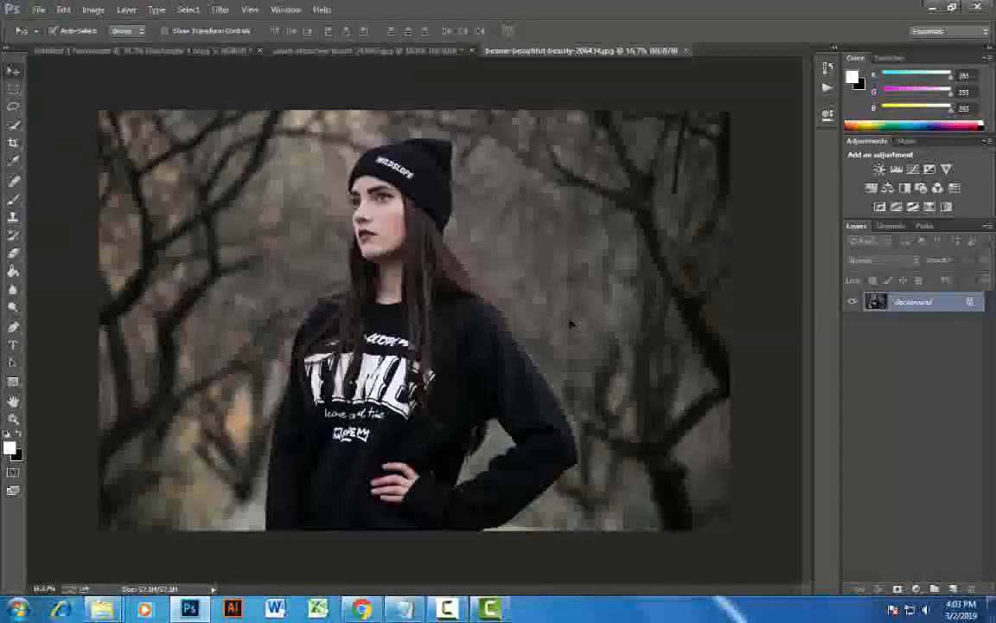
Convert the photo's locked background into a normal layer and move it into the Untitled-1 strip document.
{"action": "double_click", "coordinate": [969, 308]}
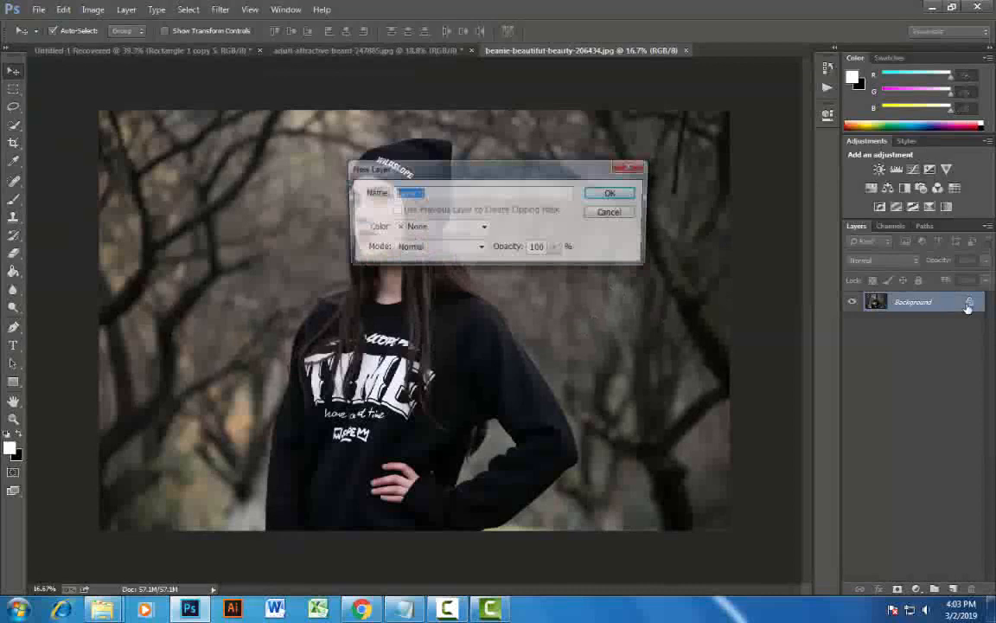
{"action": "key", "text": "Return"}
{"action": "left_click_drag", "start_coordinate": [581, 244], "coordinate": [491, 274]}
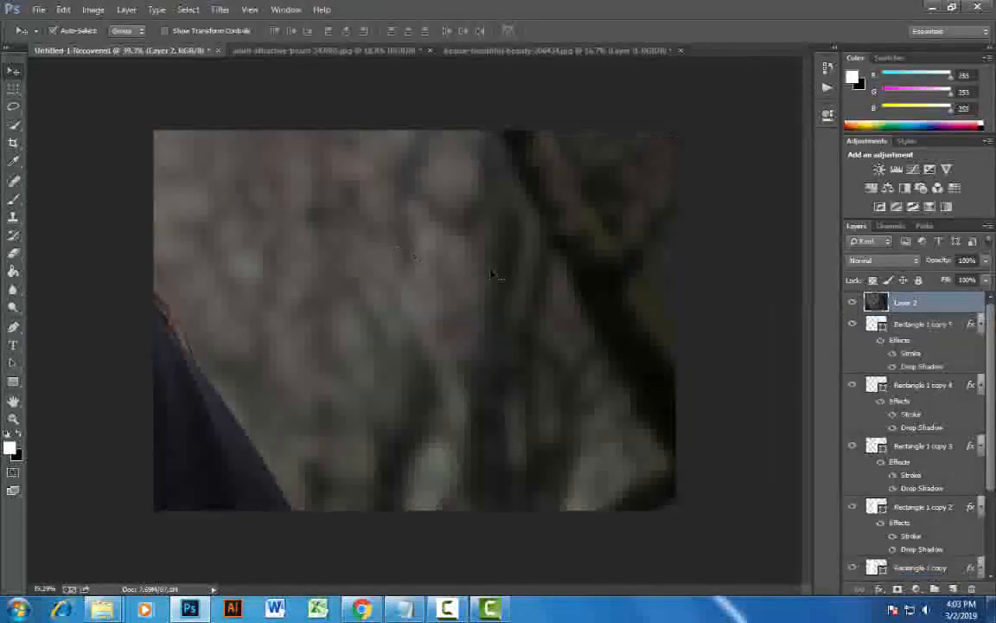
Centre the photo over the canvas and scale it proportionally to about 39.86% so that it covers the canvas.
{"action": "key", "text": "ctrl+t"}
{"action": "scroll", "coordinate": [514, 282], "scroll_direction": "down", "scroll_amount": 6}
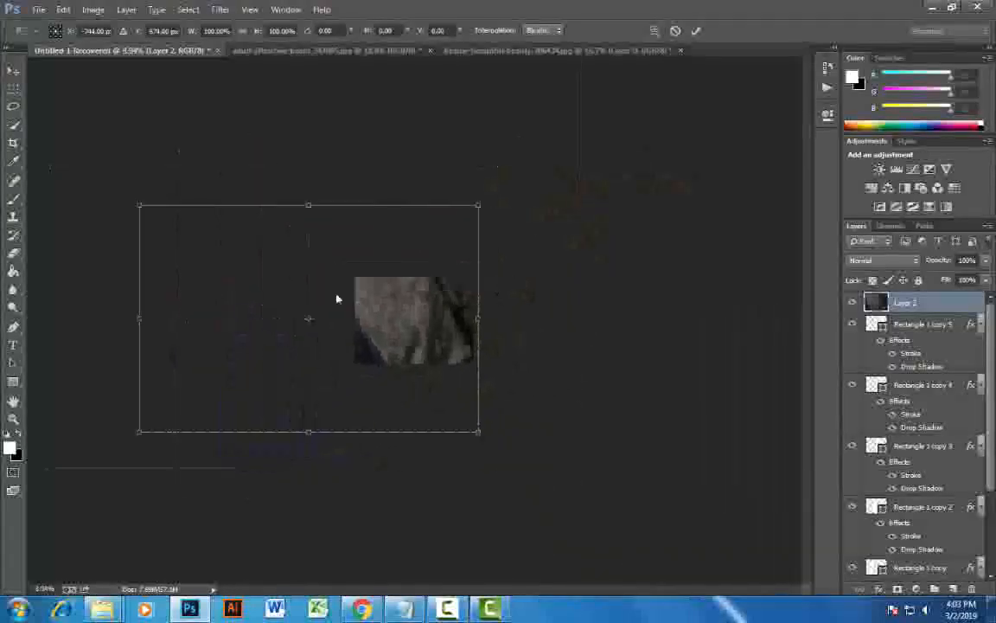
{"action": "left_click_drag", "start_coordinate": [338, 299], "coordinate": [361, 291]}
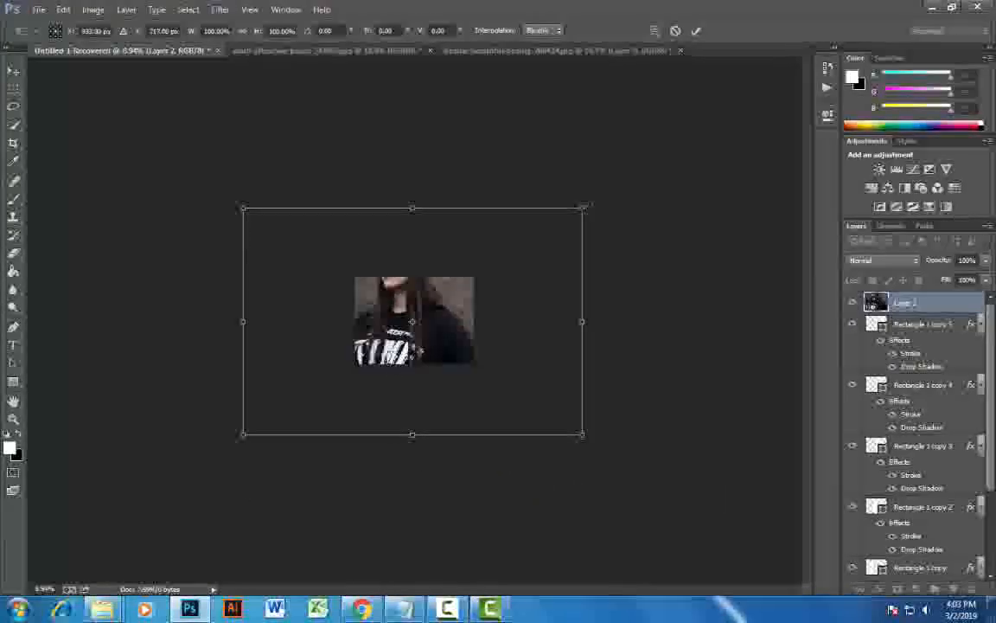
{"action": "left_click_drag", "start_coordinate": [583, 208], "coordinate": [494, 291]}
{"action": "key", "text": "Return"}
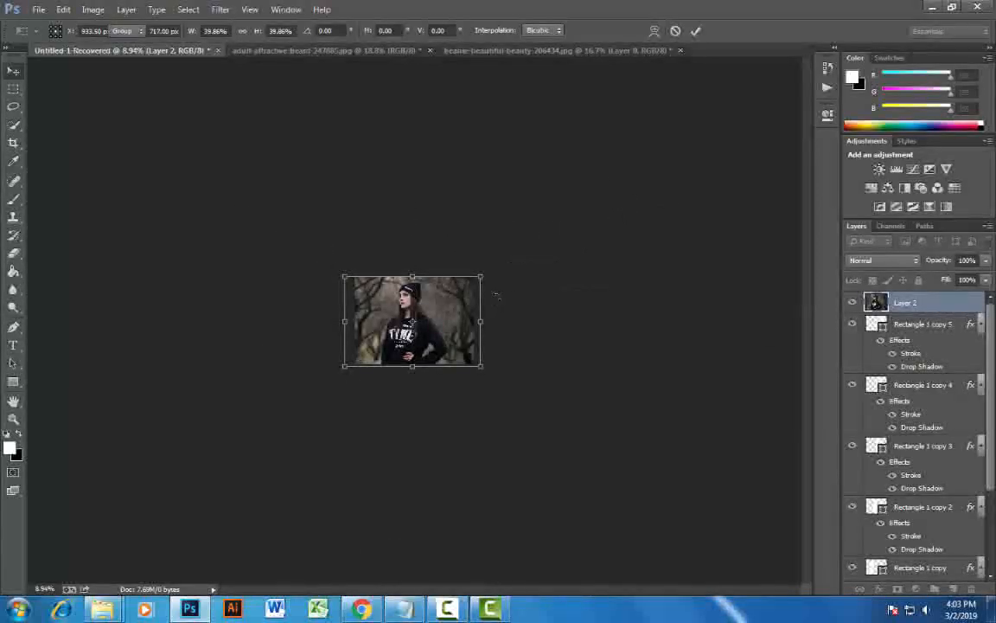
{"action": "scroll", "coordinate": [634, 349], "scroll_direction": "up", "scroll_amount": 14}
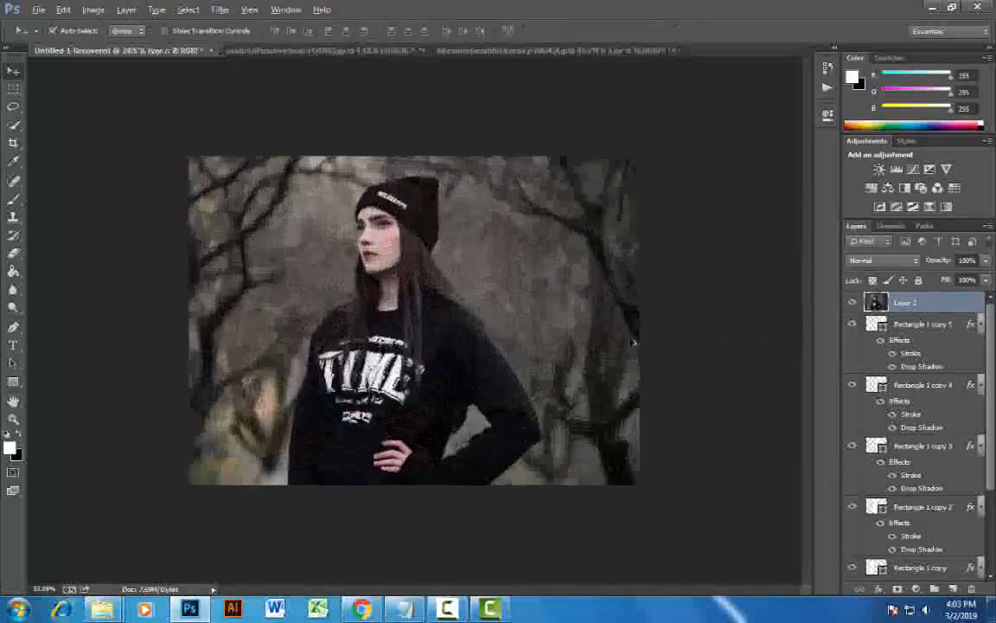
Clip the photo to the rightmost strip, then duplicate it above Rectangle 1 copy 4 and clip that copy to the fifth strip.
{"action": "right_click", "coordinate": [918, 304]}
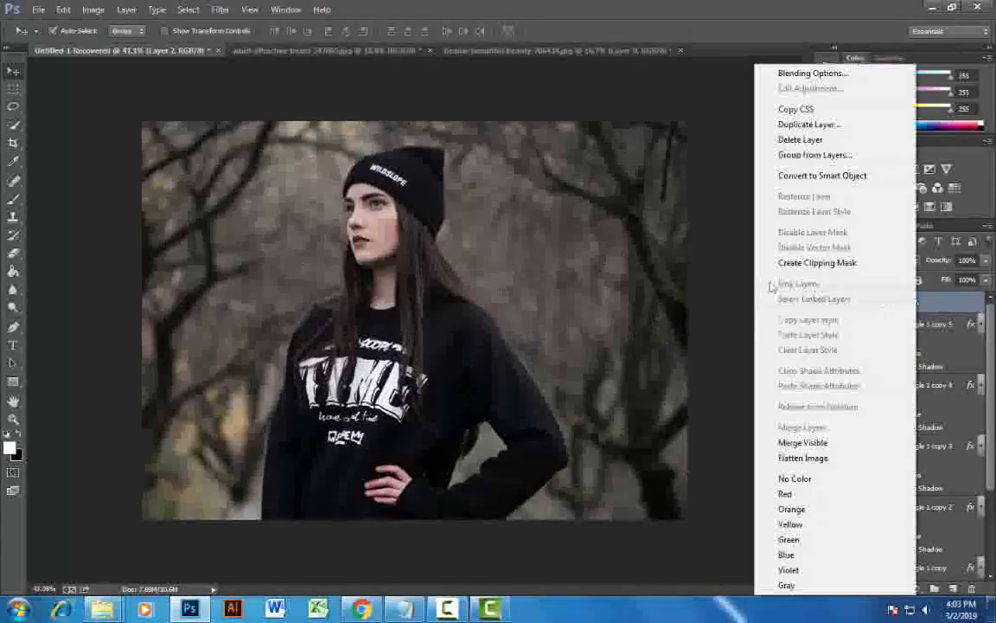
{"action": "left_click", "coordinate": [814, 263]}
{"action": "left_click_drag", "start_coordinate": [911, 308], "coordinate": [911, 369]}
{"action": "right_click", "coordinate": [907, 386]}
{"action": "left_click", "coordinate": [784, 265]}
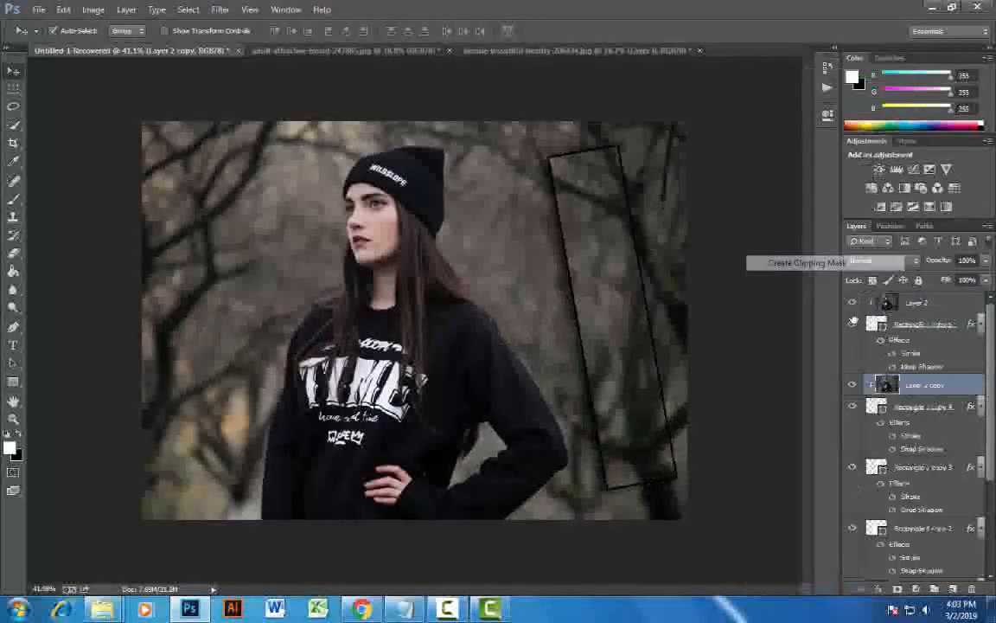
Duplicate the photo layer above Rectangle 1 copy 3 and Rectangle 1 copy 2, clipping each copy to its strip.
{"action": "left_click_drag", "start_coordinate": [873, 385], "coordinate": [871, 467]}
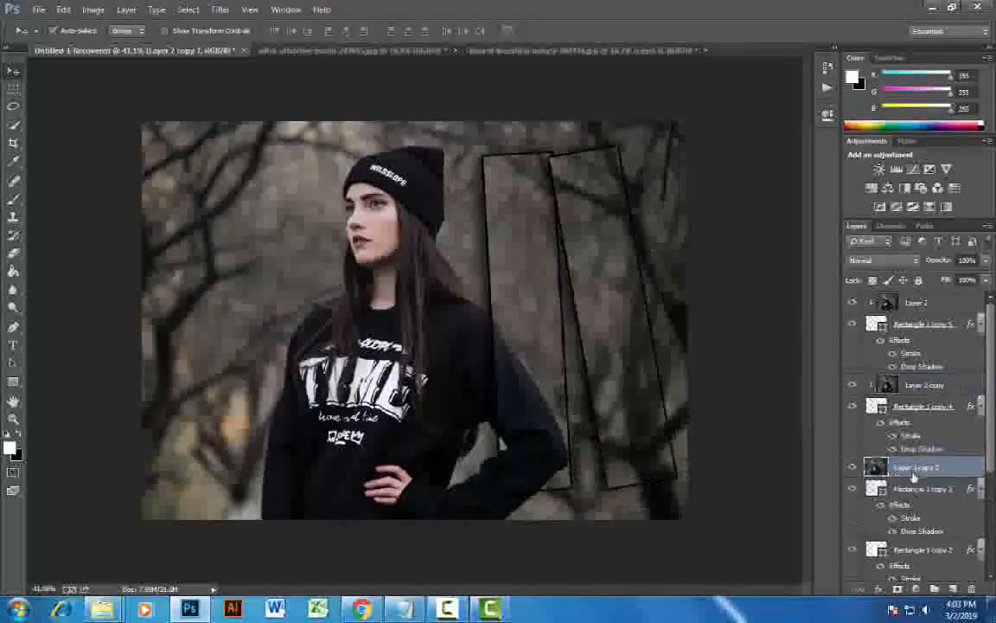
{"action": "right_click", "coordinate": [872, 467]}
{"action": "left_click", "coordinate": [813, 262]}
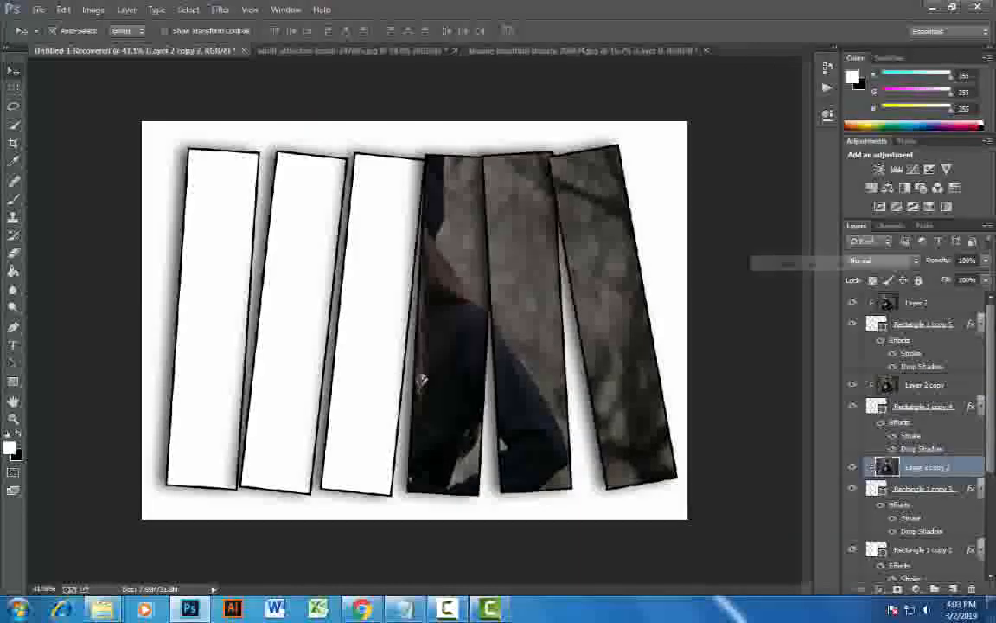
{"action": "left_click_drag", "start_coordinate": [952, 467], "coordinate": [941, 534]}
{"action": "right_click", "coordinate": [917, 550]}
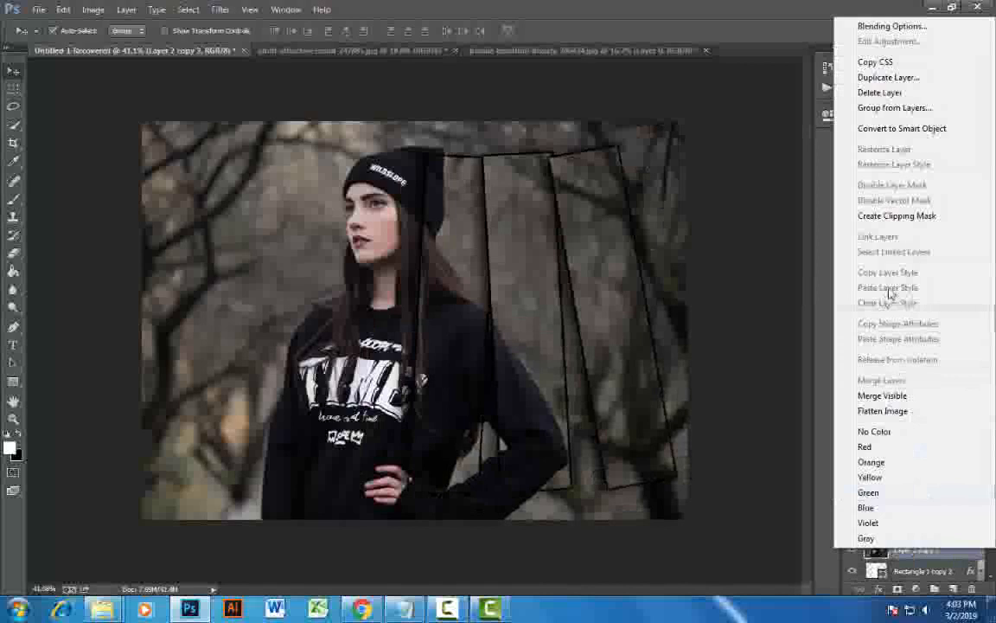
{"action": "left_click", "coordinate": [891, 218]}
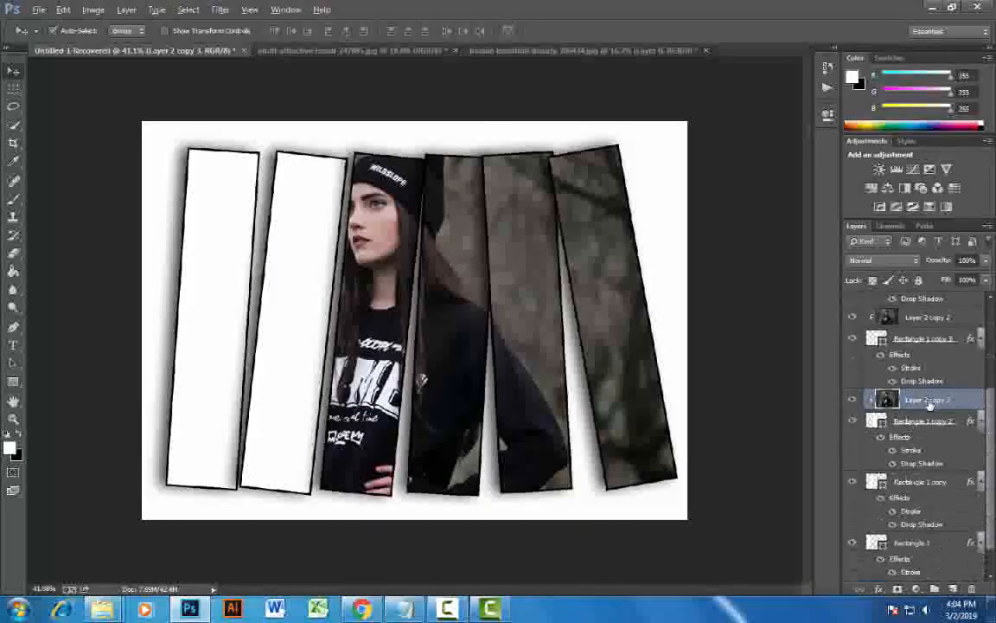
Duplicate the photo layer above Rectangle 1 copy and Rectangle 1, clipping each copy to its strip.
{"action": "left_click_drag", "start_coordinate": [954, 404], "coordinate": [934, 544]}
{"action": "right_click", "coordinate": [930, 478]}
{"action": "left_click", "coordinate": [734, 263]}
{"action": "right_click", "coordinate": [934, 543]}
{"action": "left_click", "coordinate": [896, 233]}
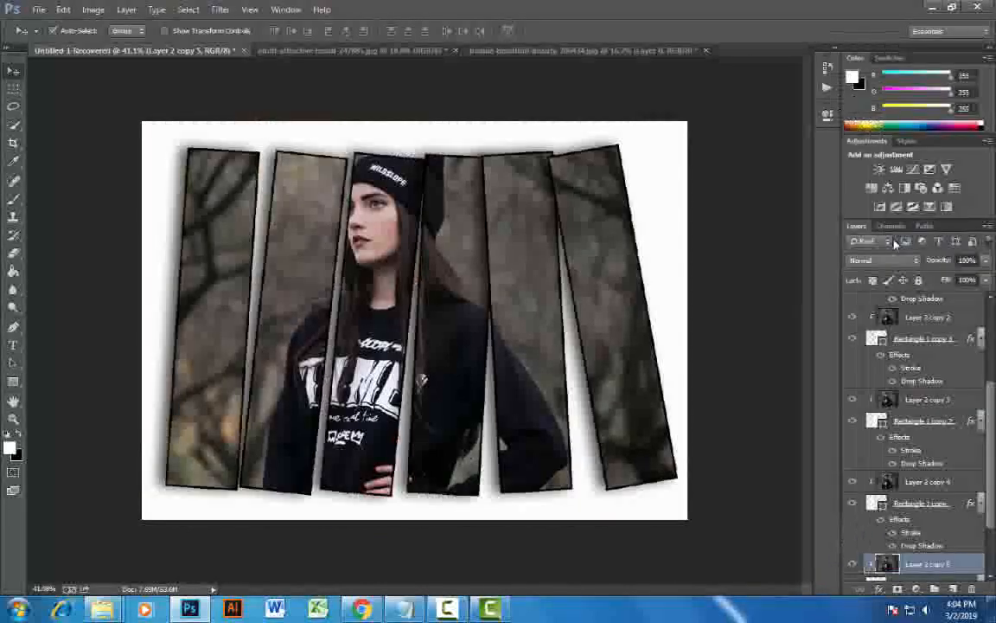
Select all six clipped photo layers, scale them together to about 87.9% and shift them slightly to the right.
{"action": "scroll", "coordinate": [898, 409], "scroll_direction": "down", "scroll_amount": 2}
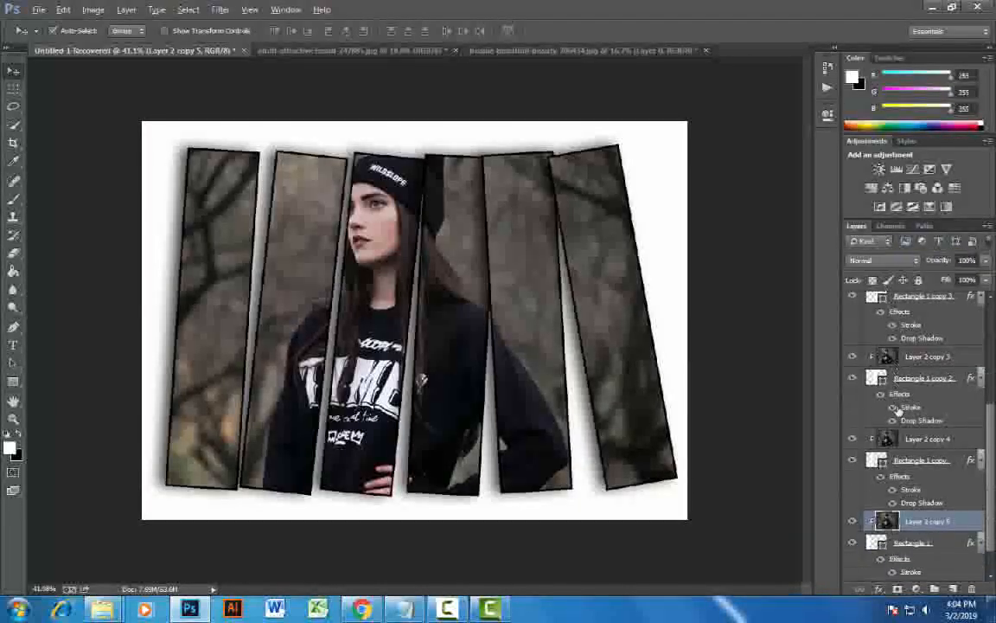
{"action": "left_click", "coordinate": [927, 439], "text": "ctrl"}
{"action": "left_click", "coordinate": [928, 357], "text": "ctrl"}
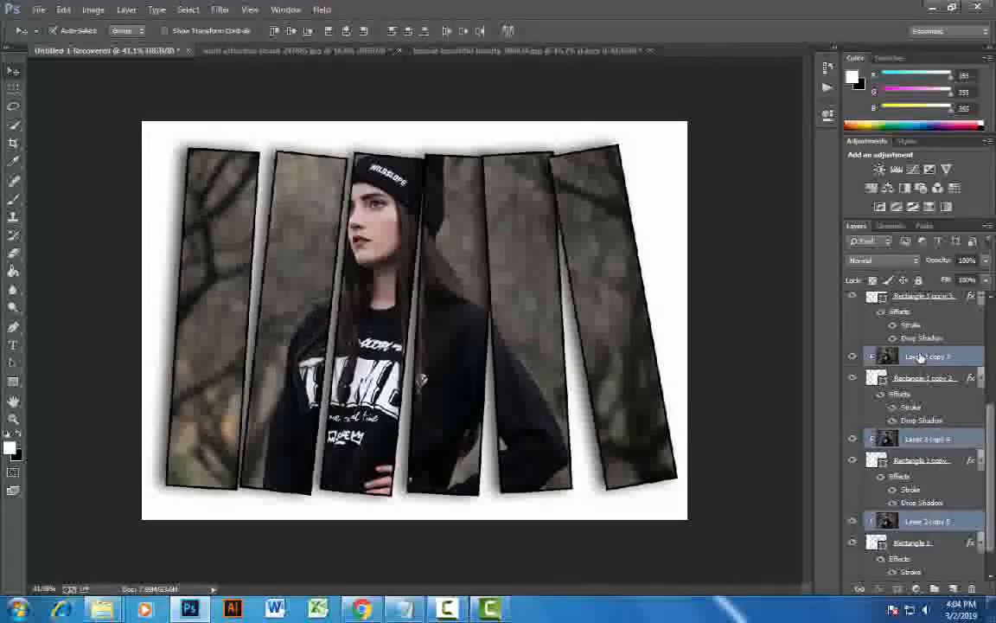
{"action": "scroll", "coordinate": [921, 344], "scroll_direction": "up", "scroll_amount": 1}
{"action": "scroll", "coordinate": [934, 346], "scroll_direction": "up", "scroll_amount": 1}
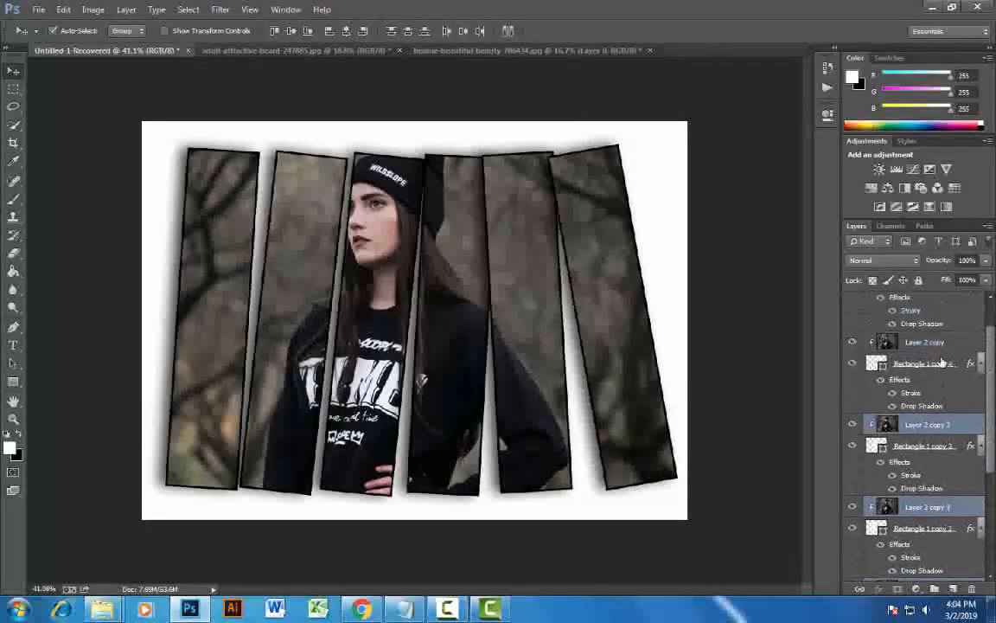
{"action": "scroll", "coordinate": [942, 362], "scroll_direction": "up", "scroll_amount": 1}
{"action": "left_click", "coordinate": [938, 379], "text": "ctrl"}
{"action": "left_click", "coordinate": [935, 302], "text": "ctrl"}
{"action": "key", "text": "ctrl+t"}
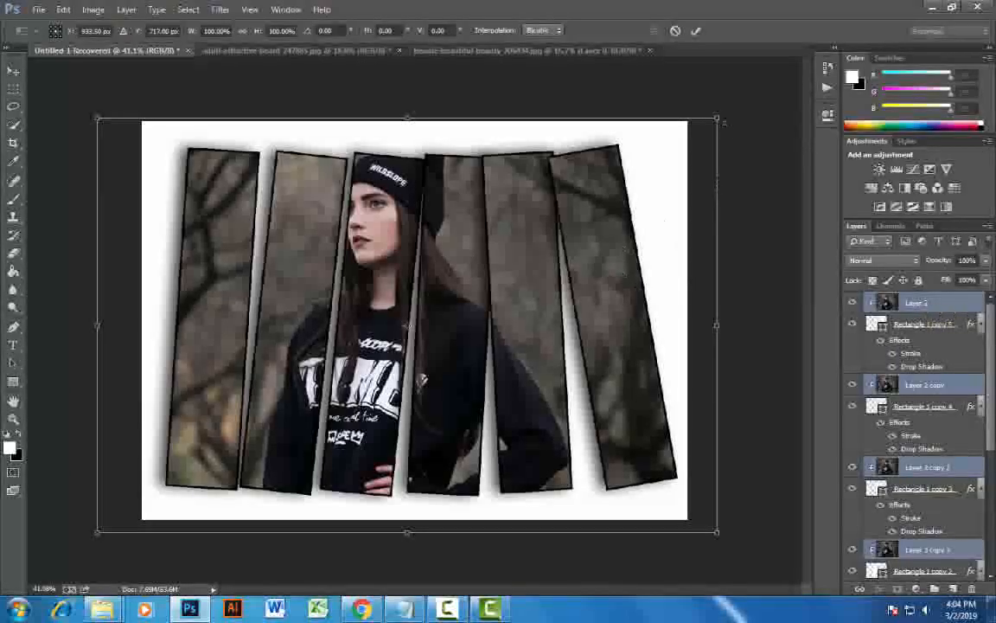
{"action": "left_click_drag", "start_coordinate": [721, 115], "coordinate": [697, 149]}
{"action": "left_click_drag", "start_coordinate": [697, 153], "coordinate": [696, 161]}
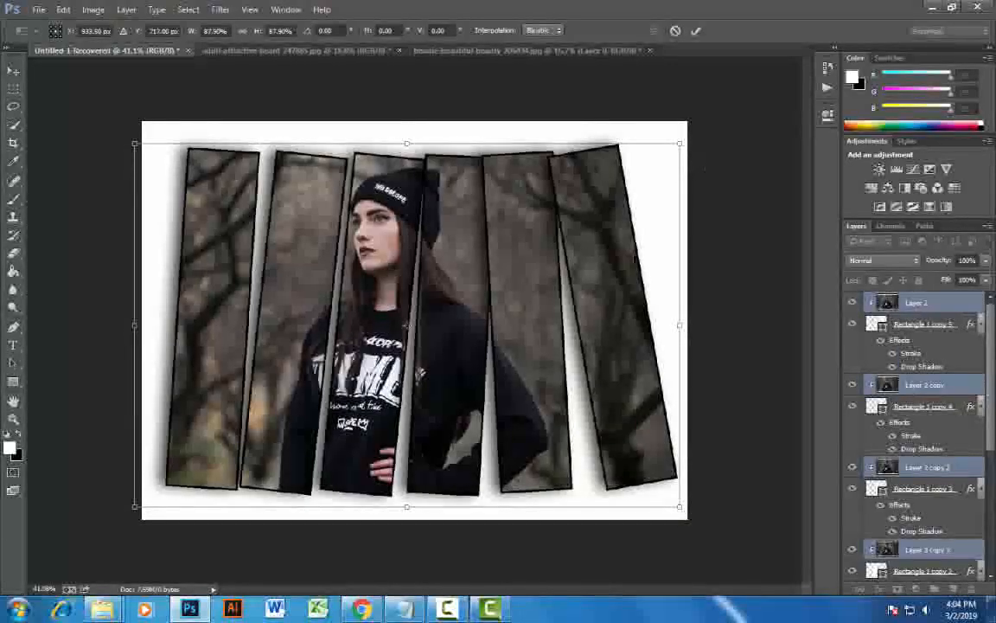
{"action": "left_click_drag", "start_coordinate": [522, 293], "coordinate": [534, 291]}
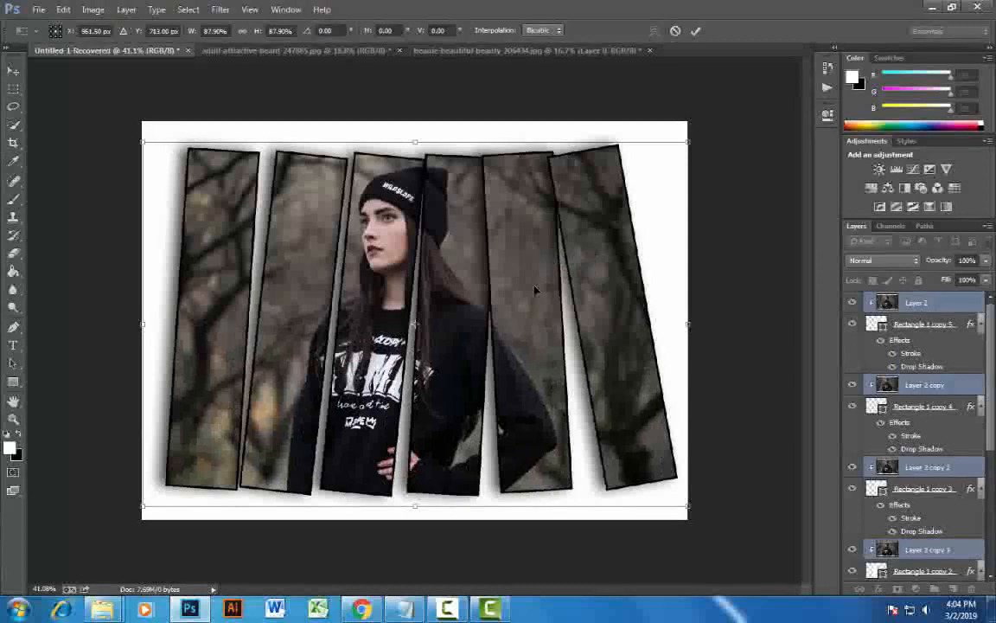
{"action": "key", "text": "Return"}
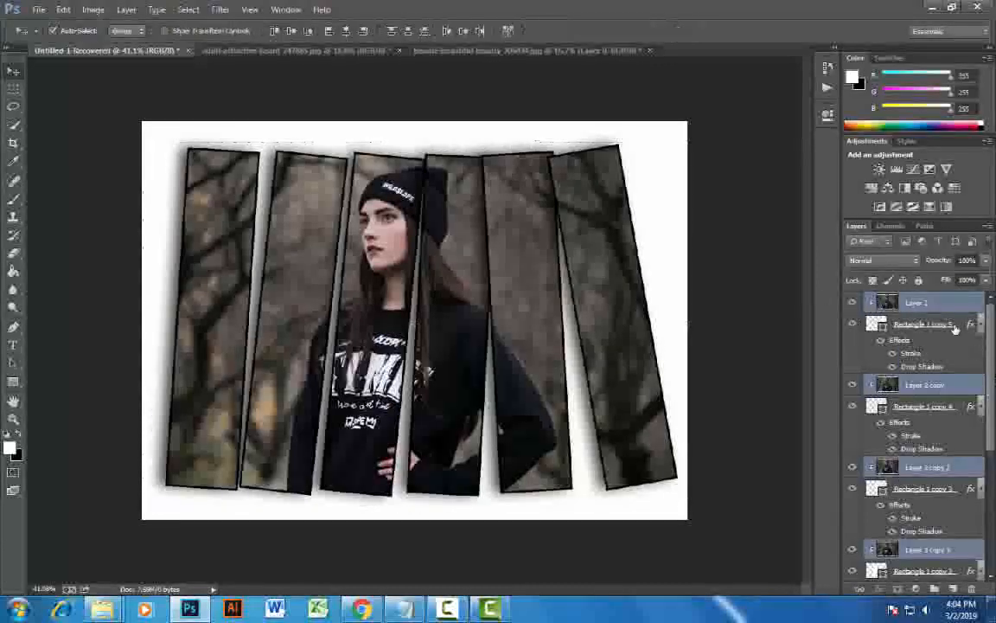
Group all photo and rectangle layers from Layer 2 down to Rectangle 1, leaving the white Layer 1 outside the group.
{"action": "left_click", "coordinate": [981, 323]}
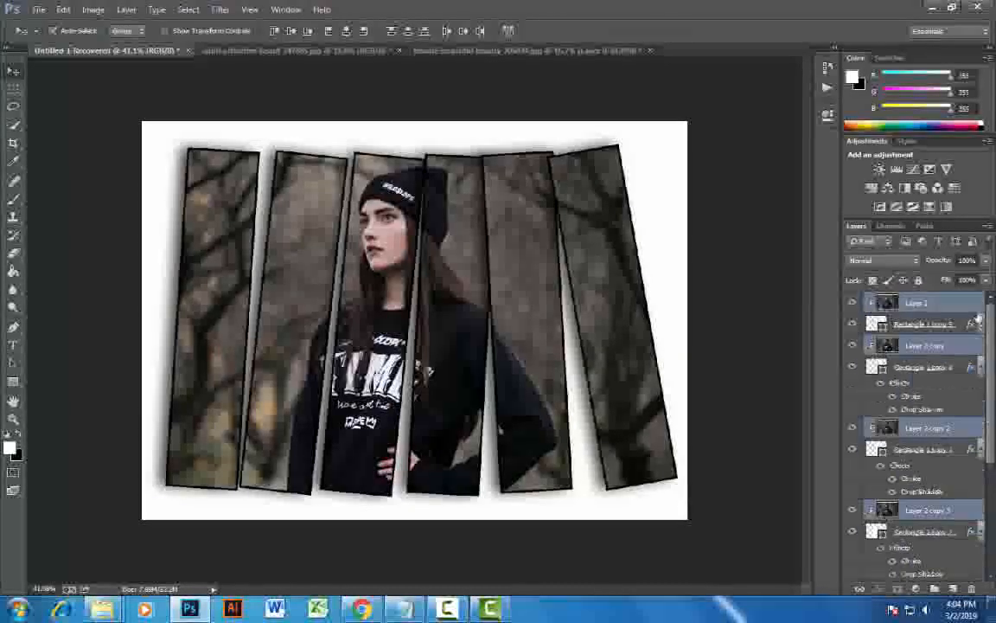
{"action": "left_click", "coordinate": [958, 307]}
{"action": "scroll", "coordinate": [917, 466], "scroll_direction": "down", "scroll_amount": 1}
{"action": "scroll", "coordinate": [916, 466], "scroll_direction": "down", "scroll_amount": 4}
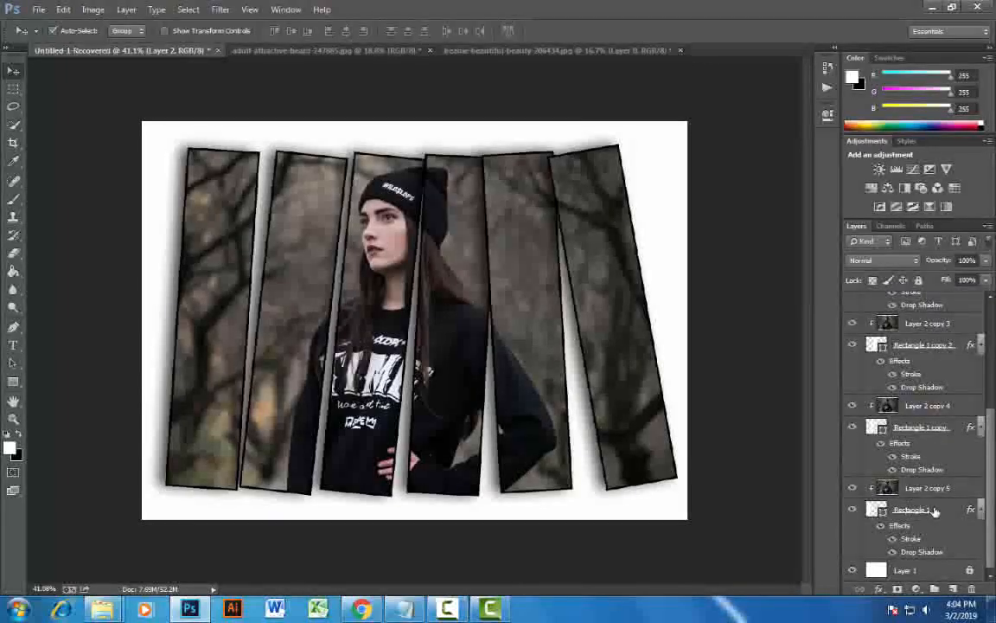
{"action": "left_click", "coordinate": [934, 511], "text": "shift"}
{"action": "key", "text": "ctrl+g"}
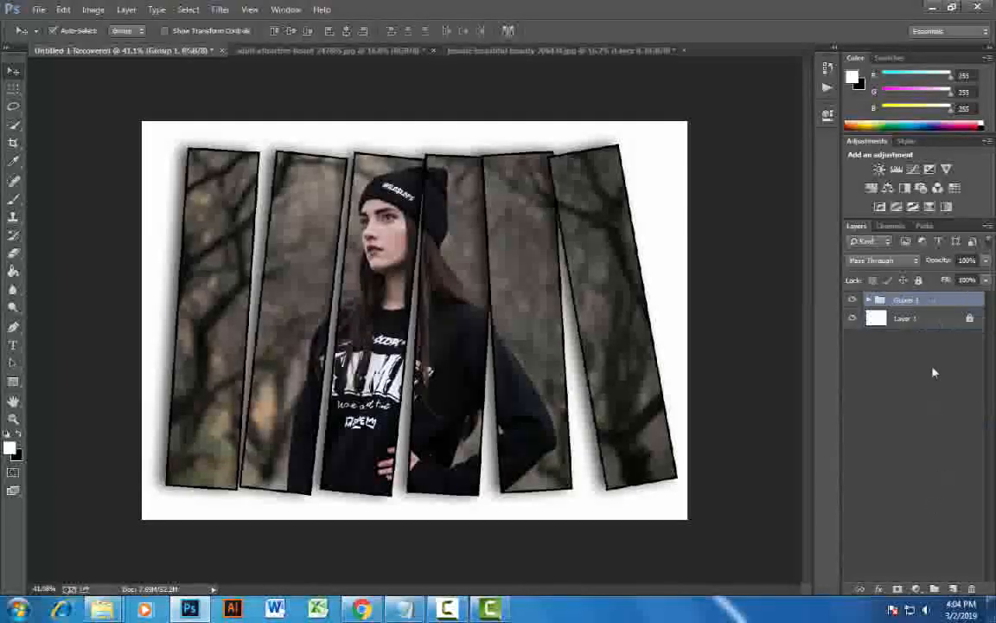
Load the Violet, Orange preset into the Gradient tool and select the white Layer 1.
{"action": "left_click", "coordinate": [916, 589]}
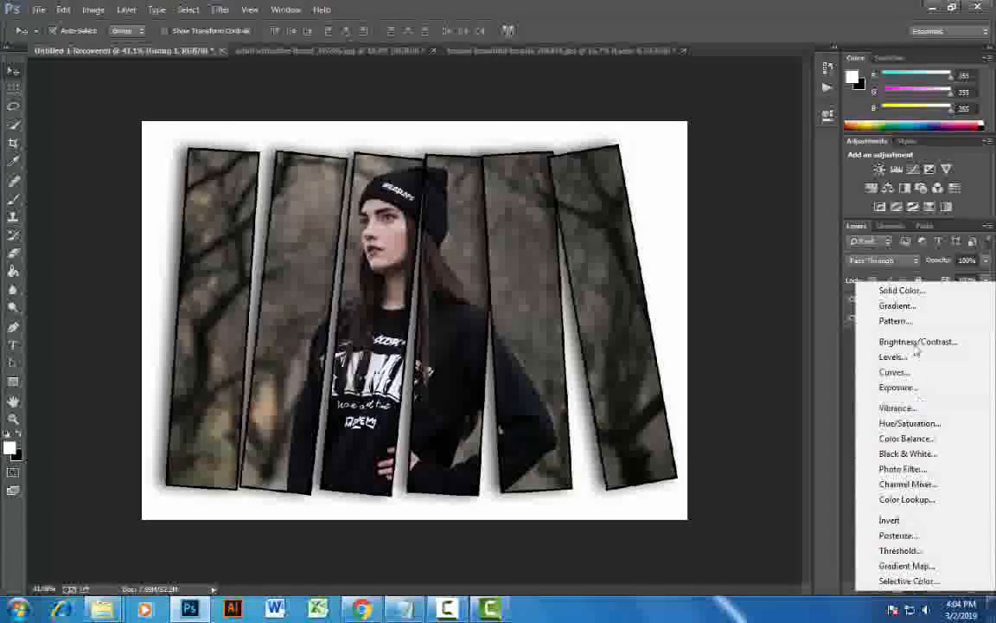
{"action": "right_click", "coordinate": [13, 274]}
{"action": "left_click", "coordinate": [51, 272]}
{"action": "left_click", "coordinate": [84, 34]}
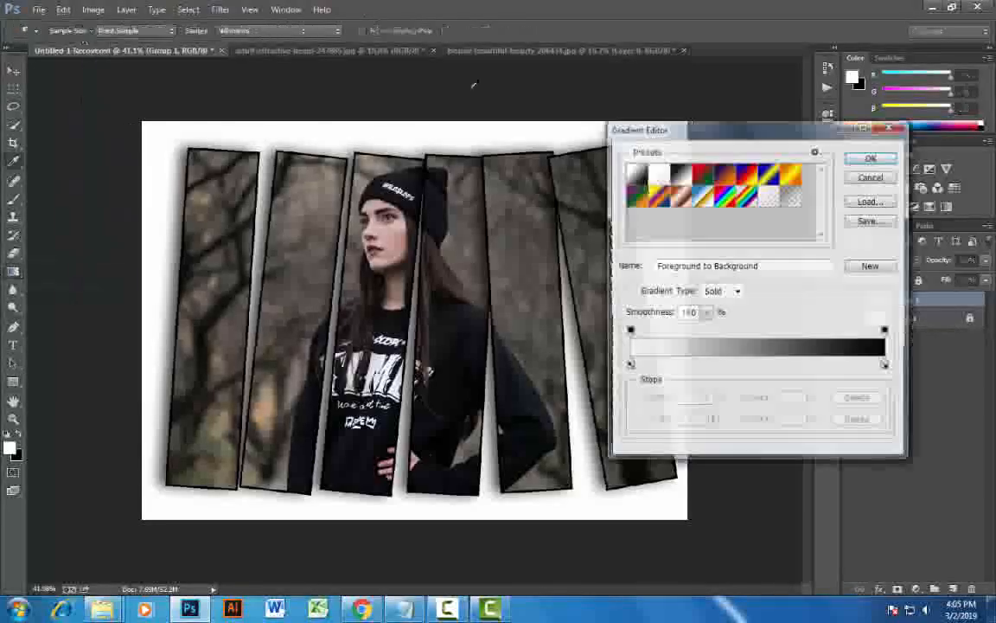
{"action": "left_click", "coordinate": [723, 176]}
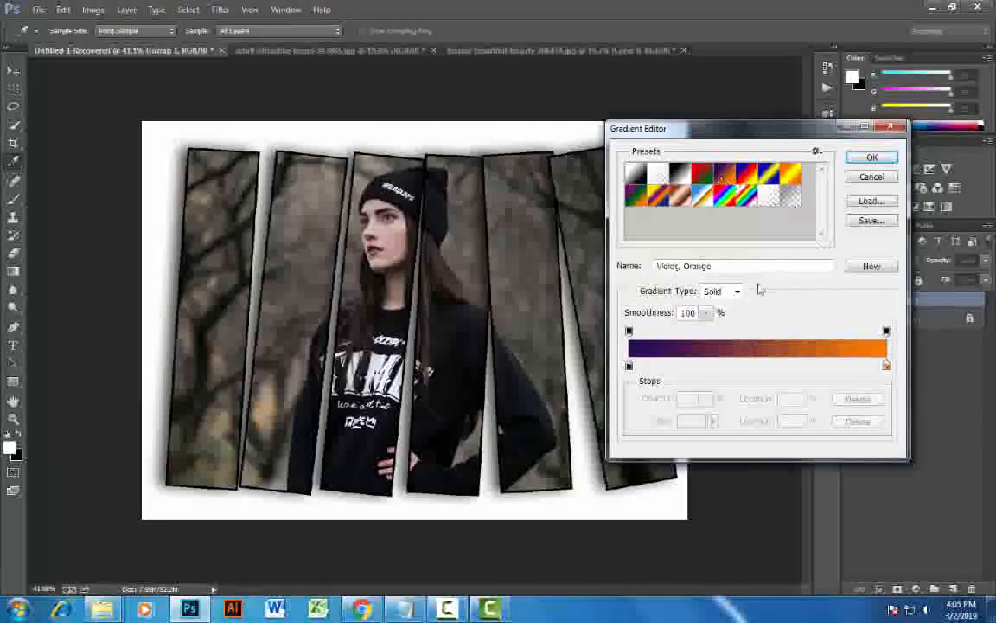
{"action": "left_click", "coordinate": [872, 157]}
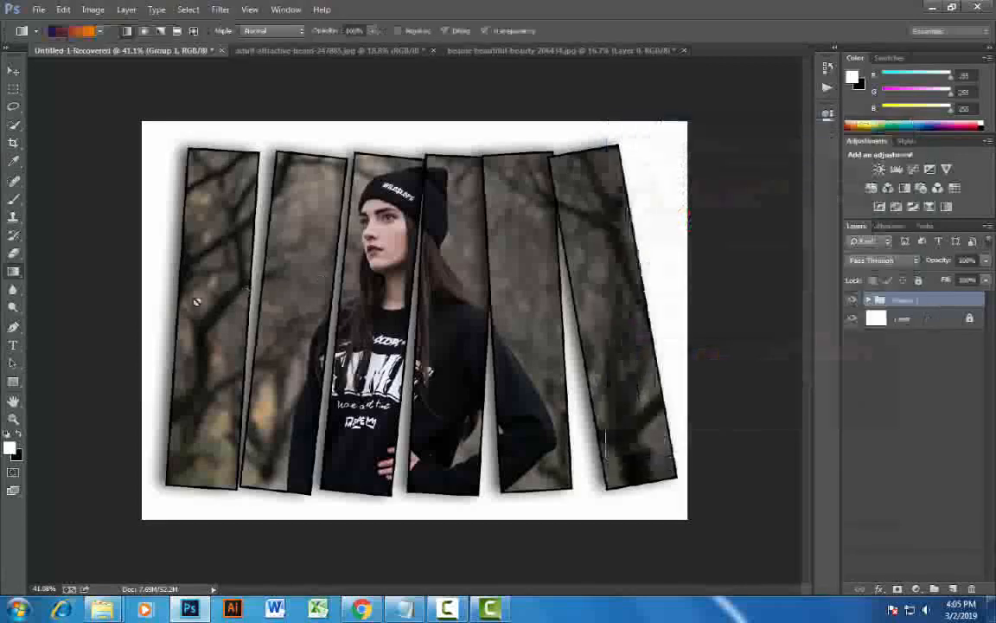
{"action": "left_click", "coordinate": [906, 317]}
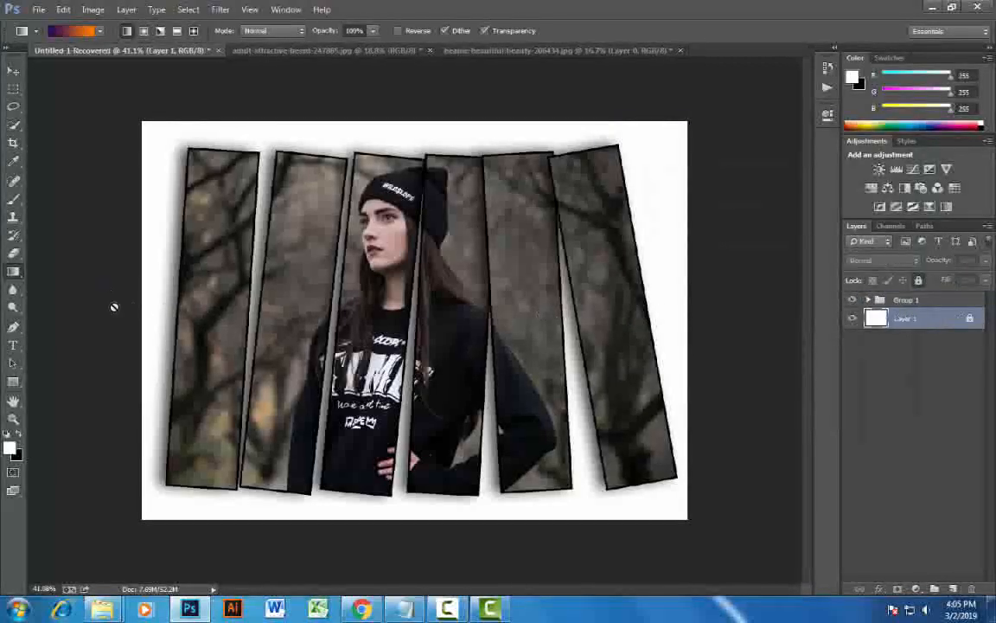
Add a gradient fill layer above Group 1 using the Violet, Orange preset.
{"action": "left_click", "coordinate": [906, 299]}
{"action": "left_click", "coordinate": [916, 588]}
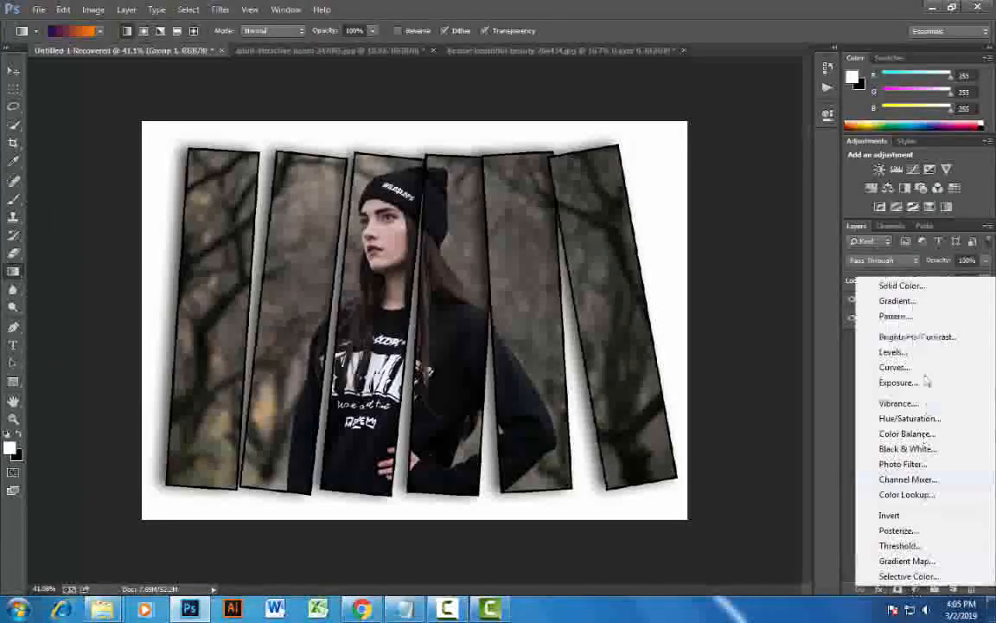
{"action": "left_click", "coordinate": [896, 301]}
{"action": "left_click", "coordinate": [708, 192]}
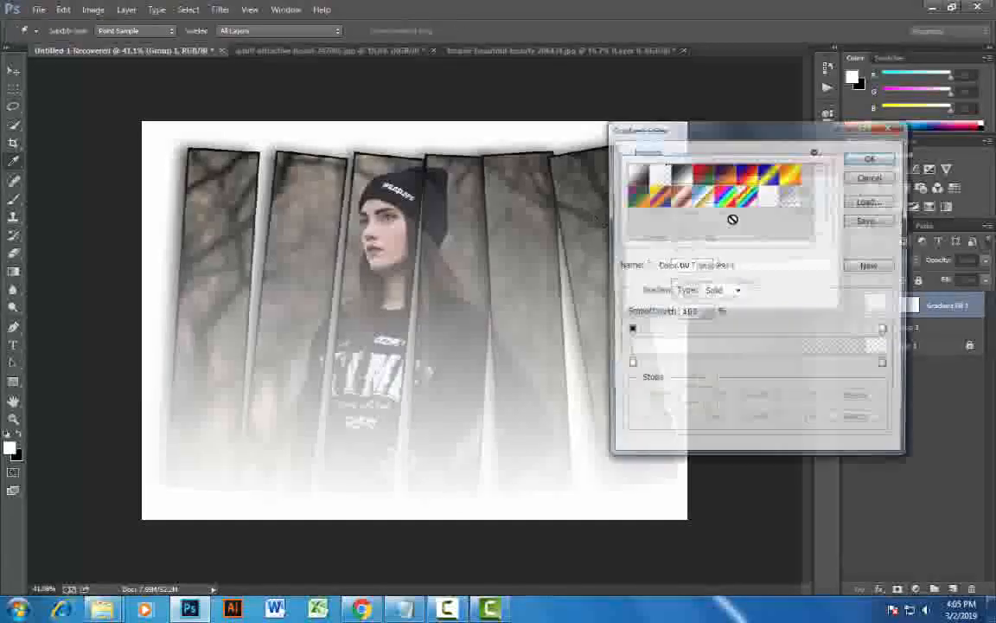
{"action": "left_click", "coordinate": [725, 177]}
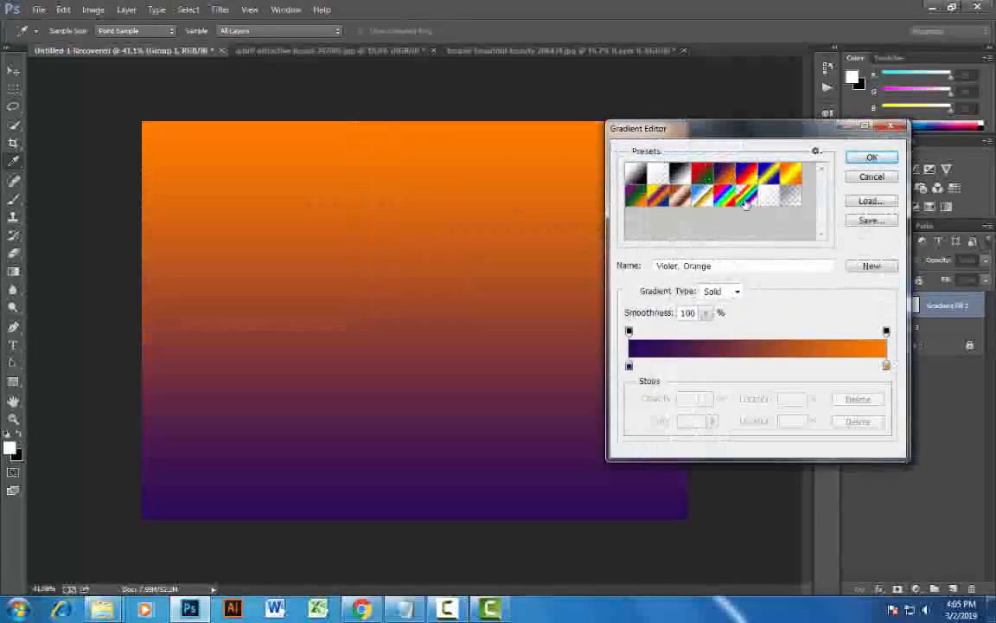
{"action": "left_click", "coordinate": [873, 159]}
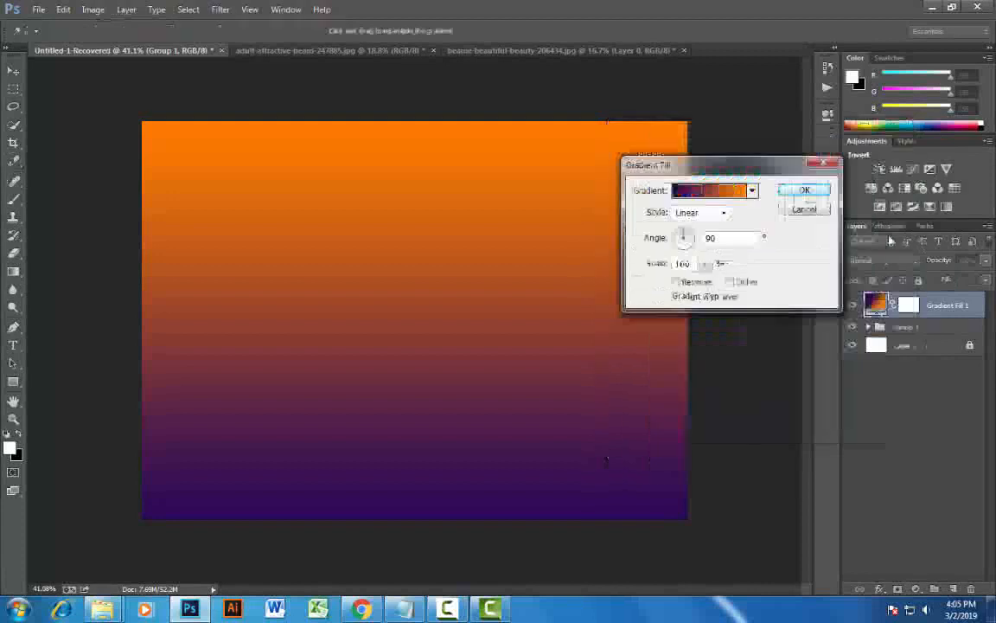
Set the gradient fill to Radial style at 248% scale with Dither and Align with layer on and Reverse off.
{"action": "left_click_drag", "start_coordinate": [709, 283], "coordinate": [720, 284]}
{"action": "left_click", "coordinate": [676, 283]}
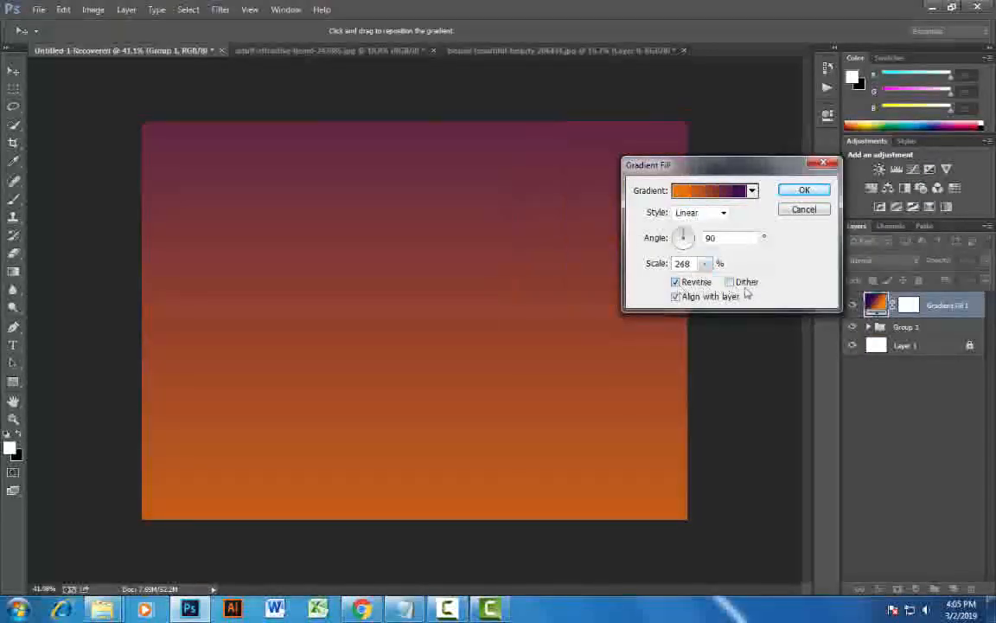
{"action": "left_click", "coordinate": [731, 283]}
{"action": "left_click", "coordinate": [676, 283]}
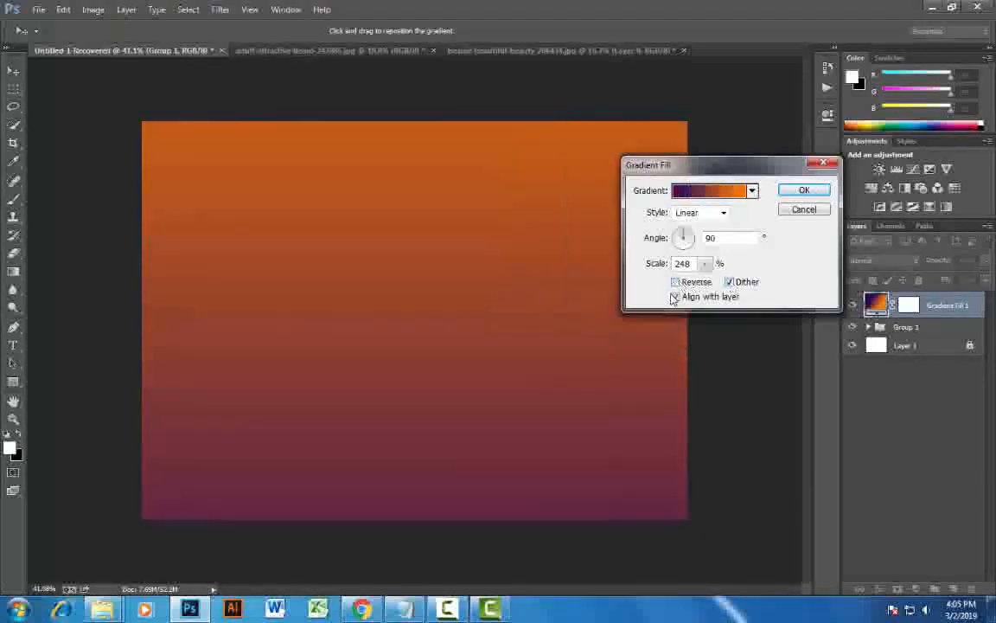
{"action": "left_click", "coordinate": [675, 297]}
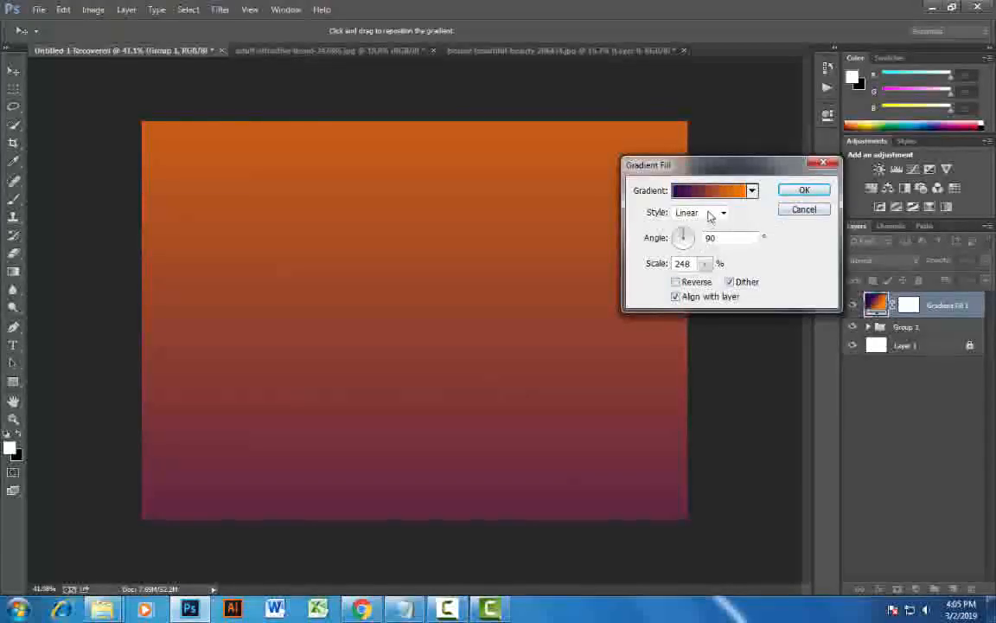
{"action": "left_click", "coordinate": [711, 214]}
{"action": "left_click", "coordinate": [697, 237]}
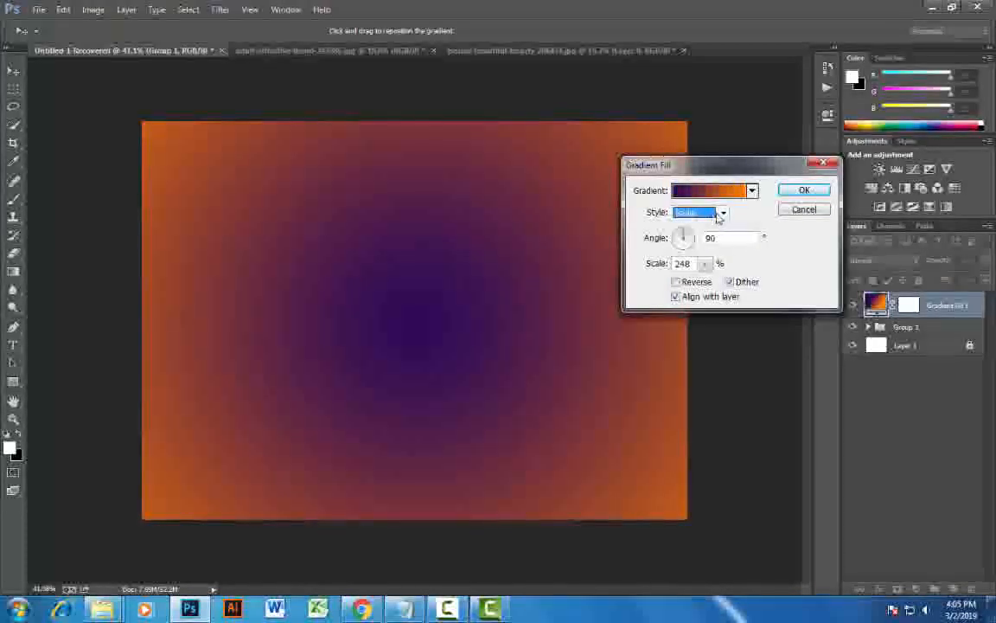
{"action": "left_click", "coordinate": [804, 191]}
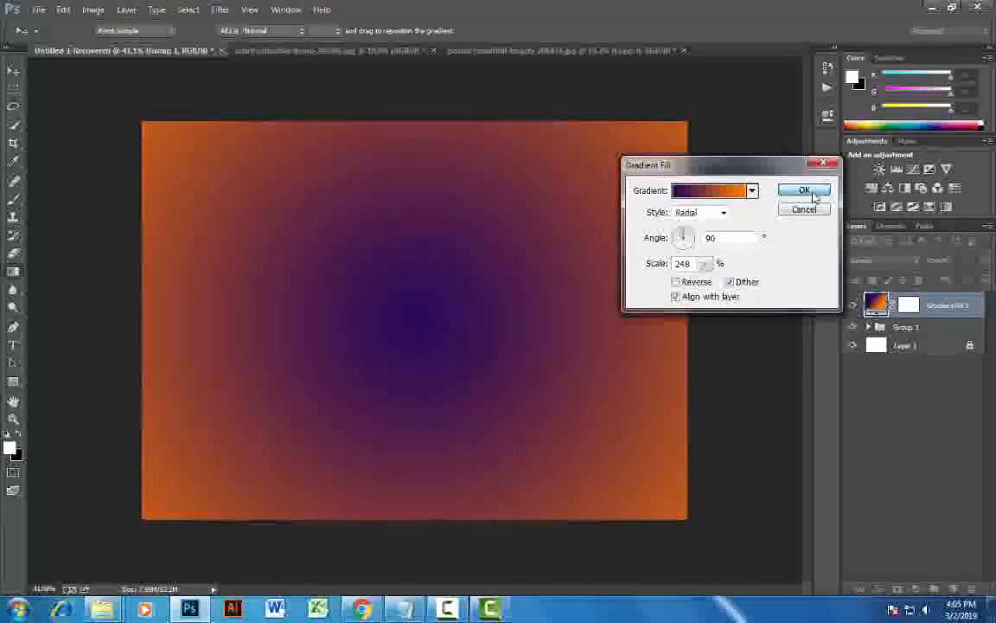
Blend the gradient fill layer in Screen mode and lower its opacity to about 51%.
{"action": "left_click", "coordinate": [884, 261]}
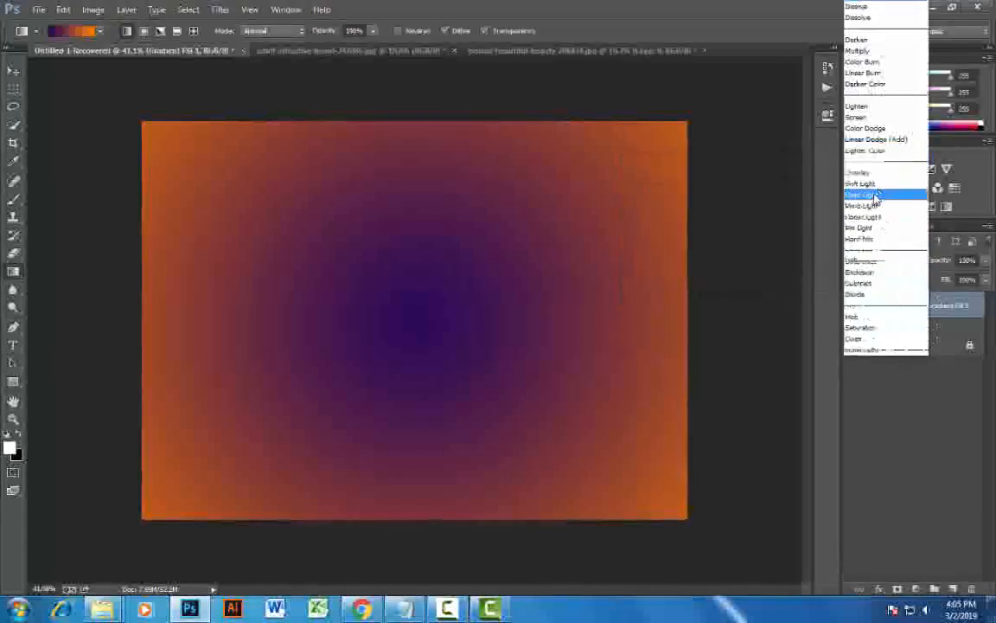
{"action": "left_click", "coordinate": [865, 117]}
{"action": "left_click", "coordinate": [985, 279]}
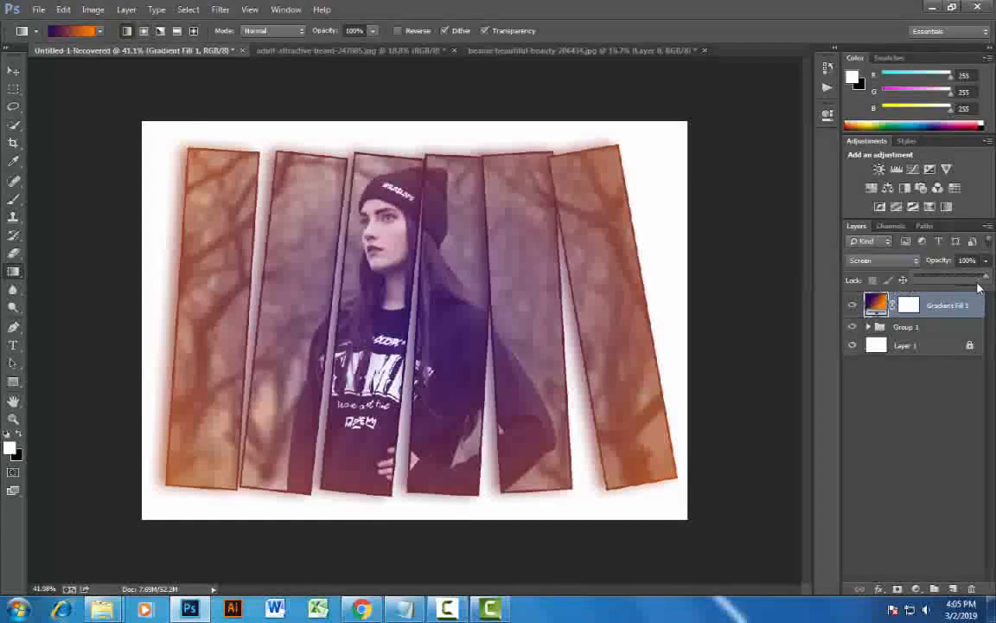
{"action": "left_click_drag", "start_coordinate": [980, 288], "coordinate": [951, 287]}
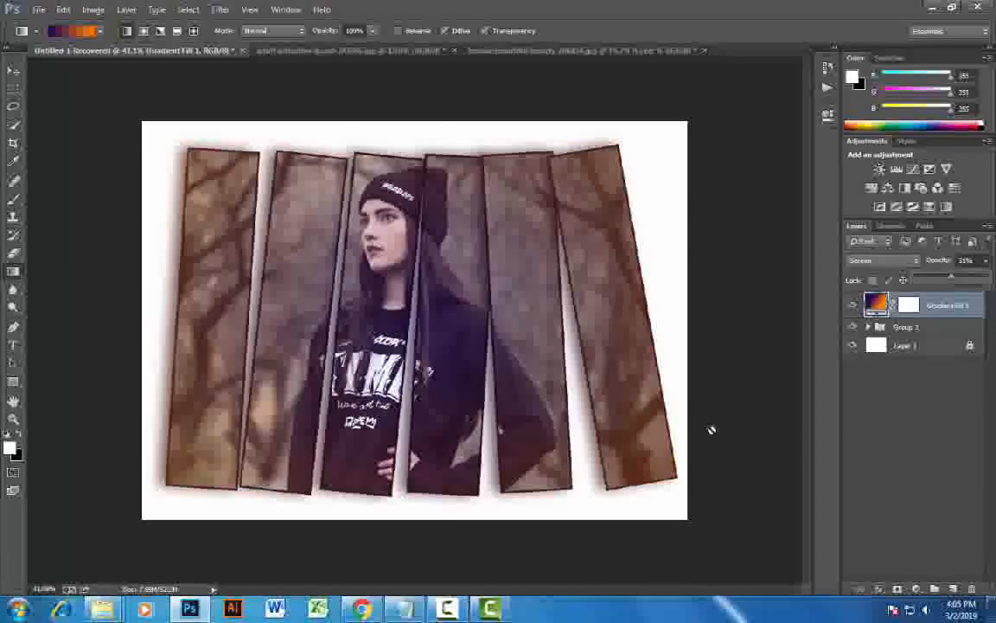
Select Group 1 with the Move tool and examine the finished photo strip composition at different magnifications.
{"action": "left_click", "coordinate": [920, 330]}
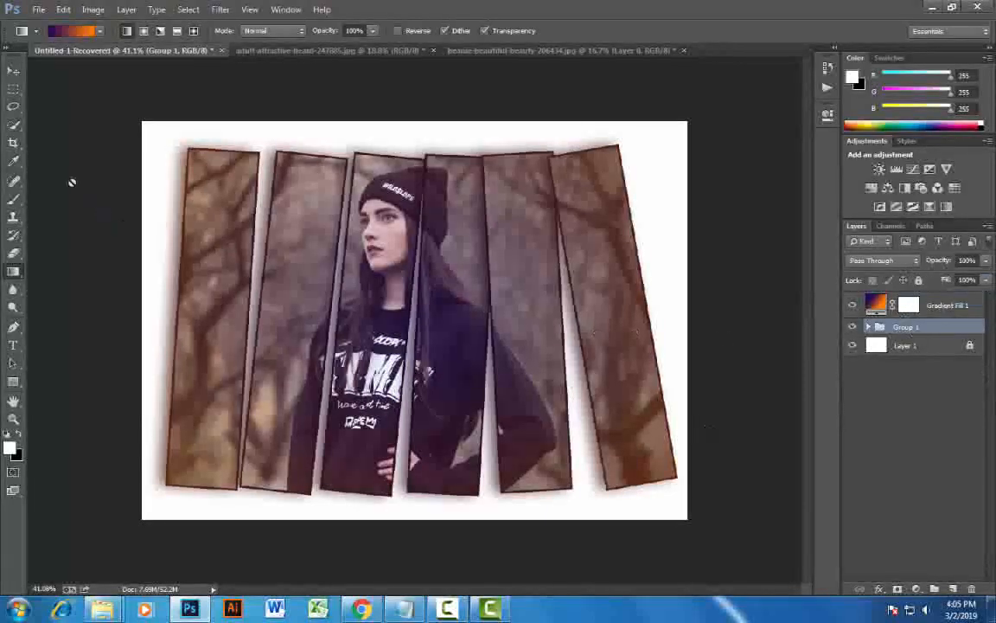
{"action": "key", "text": "v"}
{"action": "scroll", "coordinate": [625, 425], "scroll_direction": "down", "scroll_amount": 3}
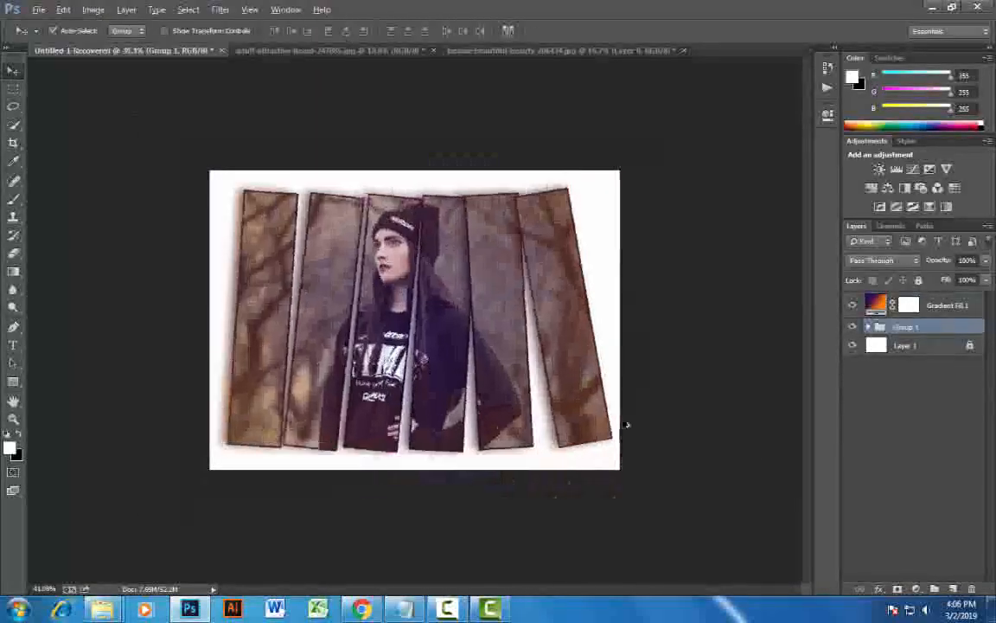
{"action": "scroll", "coordinate": [626, 425], "scroll_direction": "up", "scroll_amount": 4}
{"action": "scroll", "coordinate": [626, 425], "scroll_direction": "down", "scroll_amount": 2}
{"action": "scroll", "coordinate": [626, 425], "scroll_direction": "up", "scroll_amount": 3}
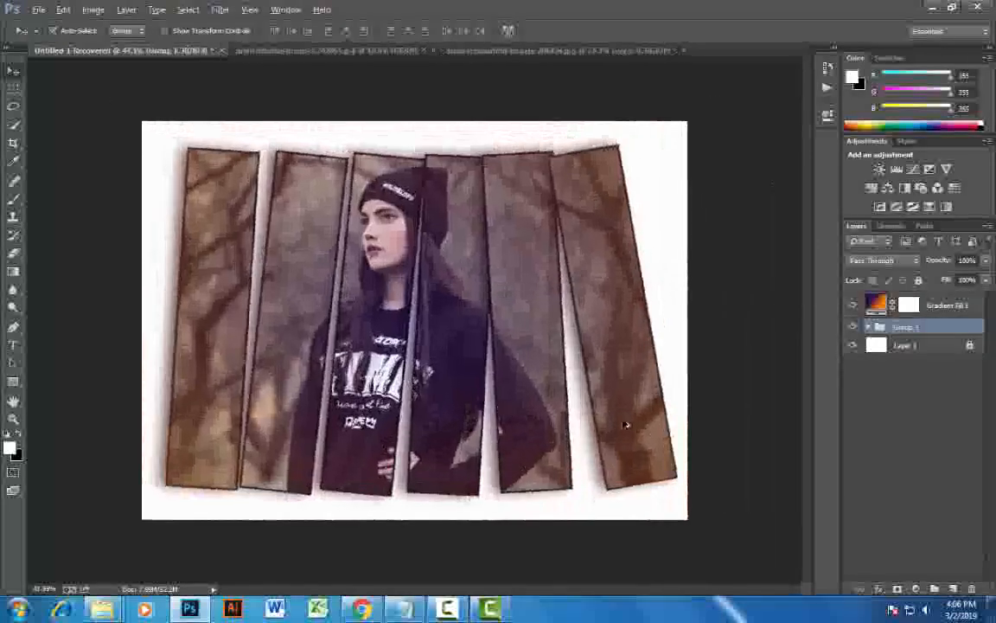